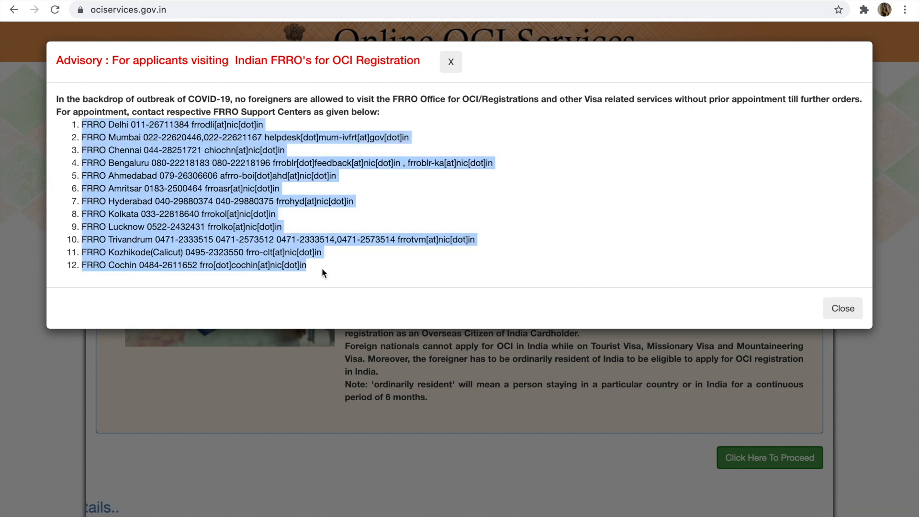
# Review the FRRO support centre contacts in the COVID-19 advisory and dismiss the advisory
pyautogui.click(323, 269)
pyautogui.moveTo(69, 125); pyautogui.dragTo(320, 282)
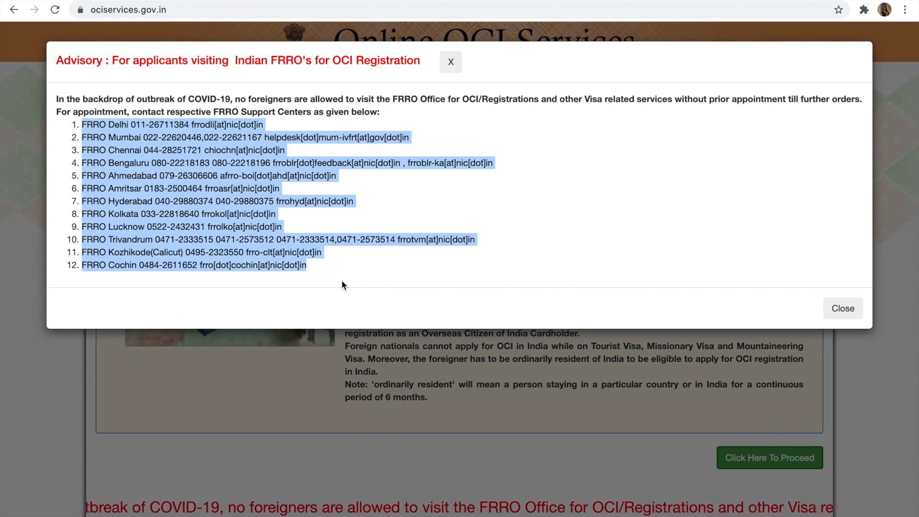
pyautogui.click(843, 308)
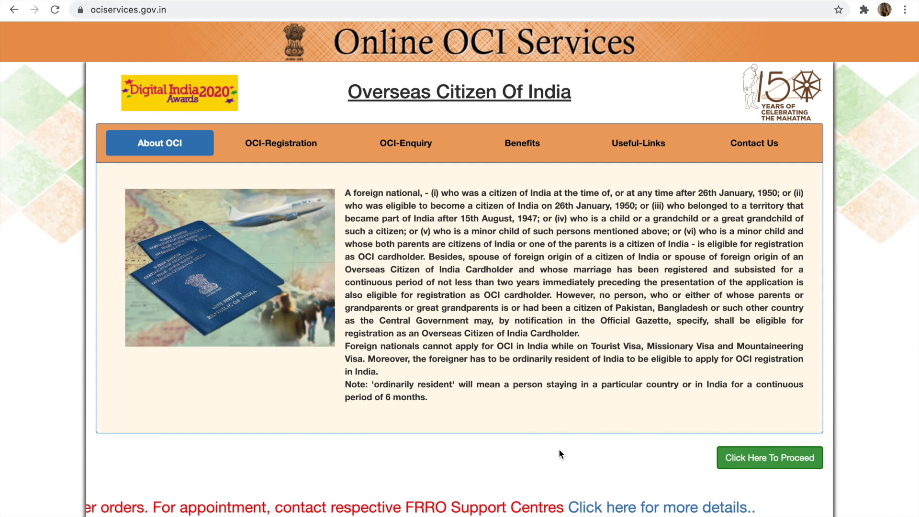
# Read the OCI eligibility rules on excluded visa types and the meaning of ordinarily resident
pyautogui.moveTo(346, 346); pyautogui.dragTo(593, 370)
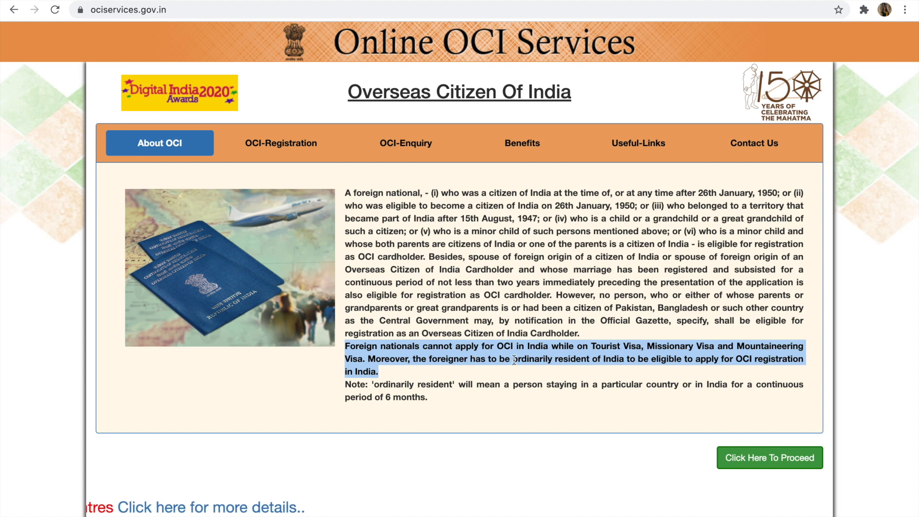
pyautogui.moveTo(527, 360); pyautogui.dragTo(629, 362)
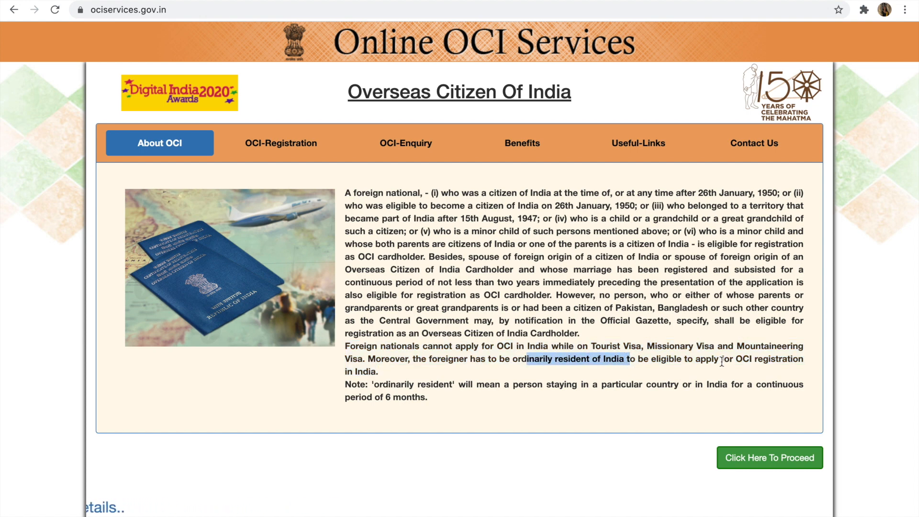
pyautogui.moveTo(735, 360); pyautogui.dragTo(799, 360)
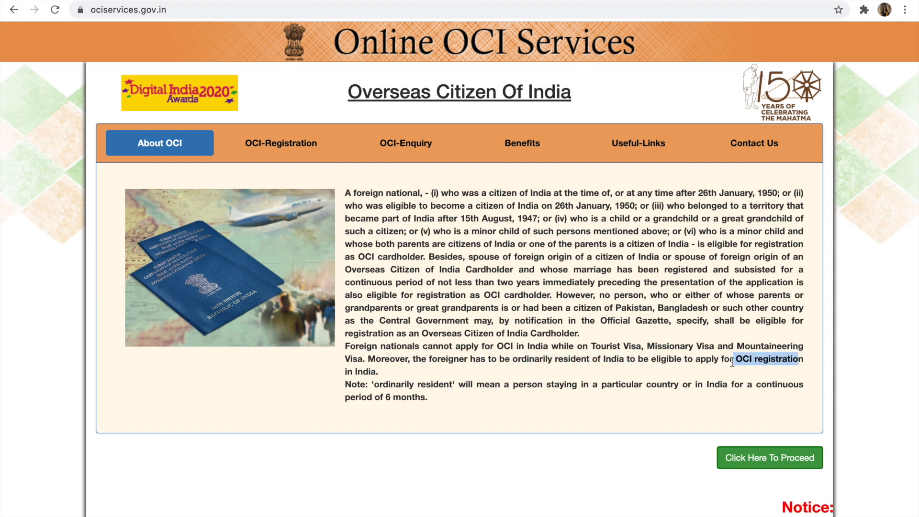
pyautogui.moveTo(513, 360); pyautogui.dragTo(587, 360)
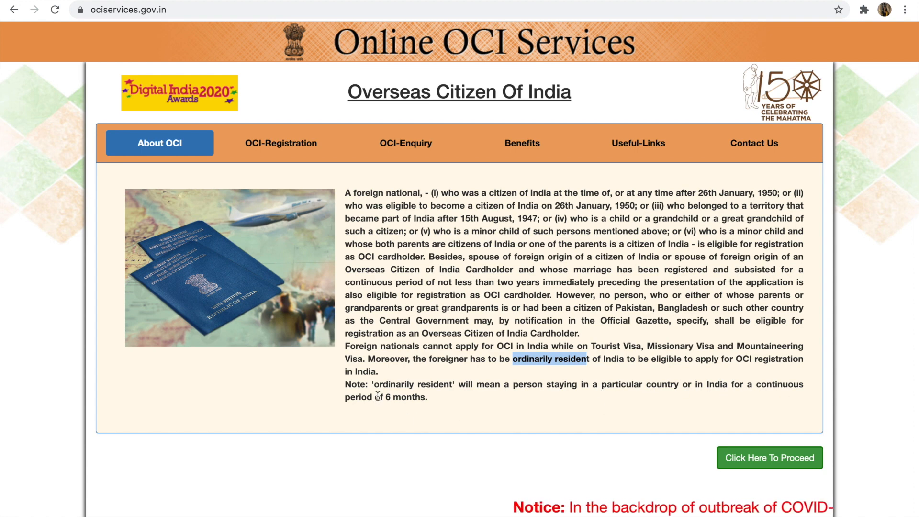
pyautogui.moveTo(376, 397); pyautogui.dragTo(429, 398)
pyautogui.click(435, 400)
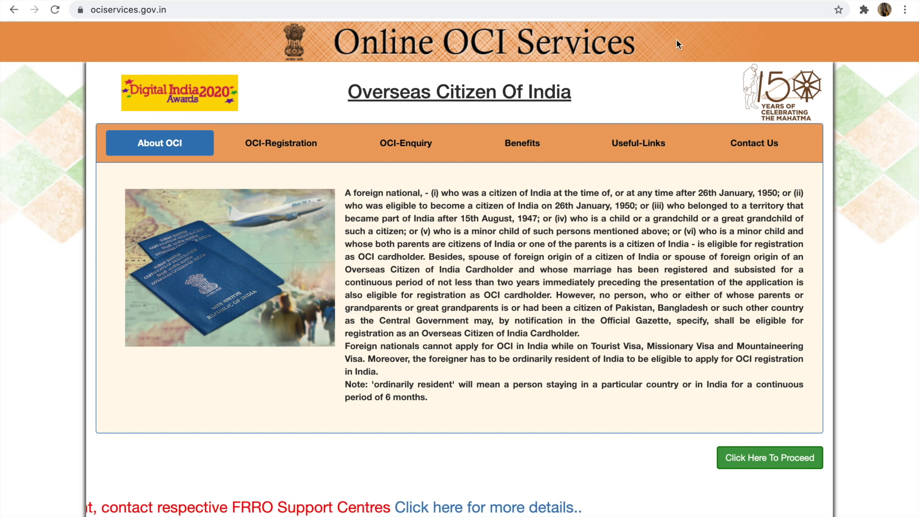
# Proceed to the OCI services page and show the prerequisites for New OCI Registration
pyautogui.click(759, 467)
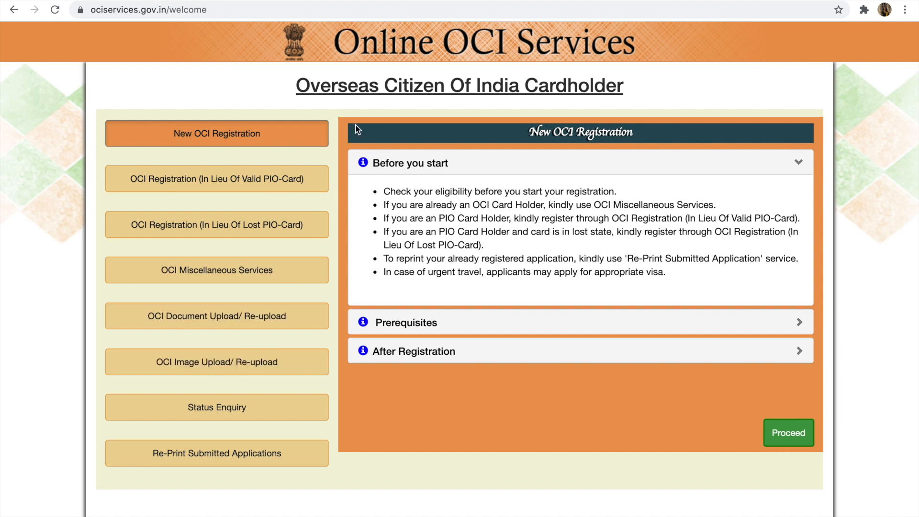
pyautogui.click(271, 139)
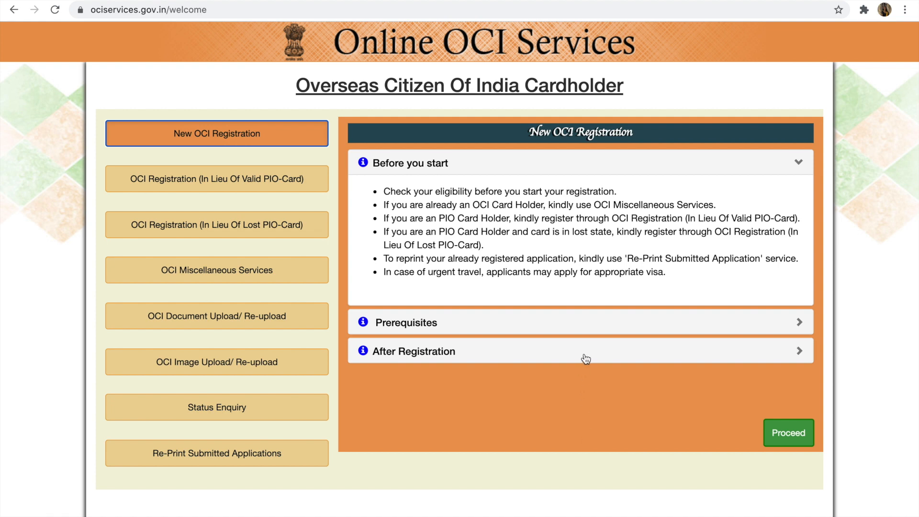
pyautogui.click(581, 329)
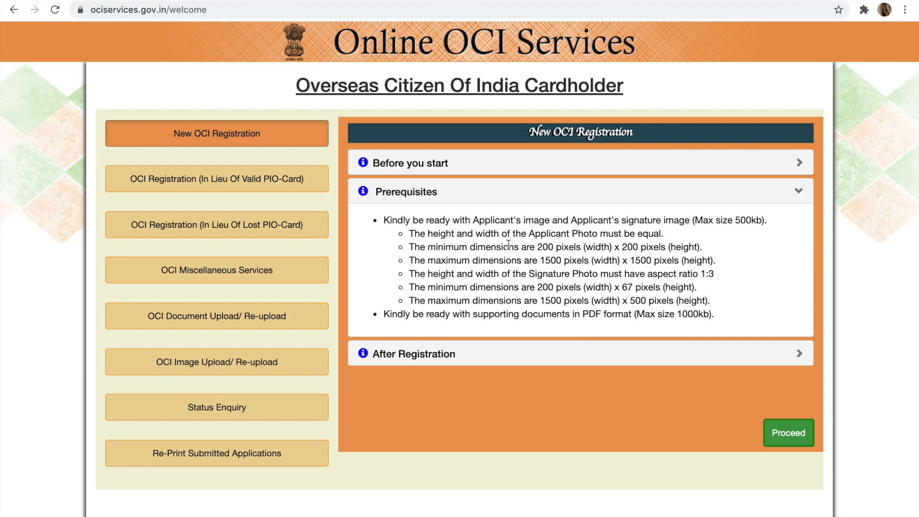
# Examine the prerequisites for the applicant image, signature image and PDF supporting documents
pyautogui.moveTo(575, 222); pyautogui.dragTo(690, 220)
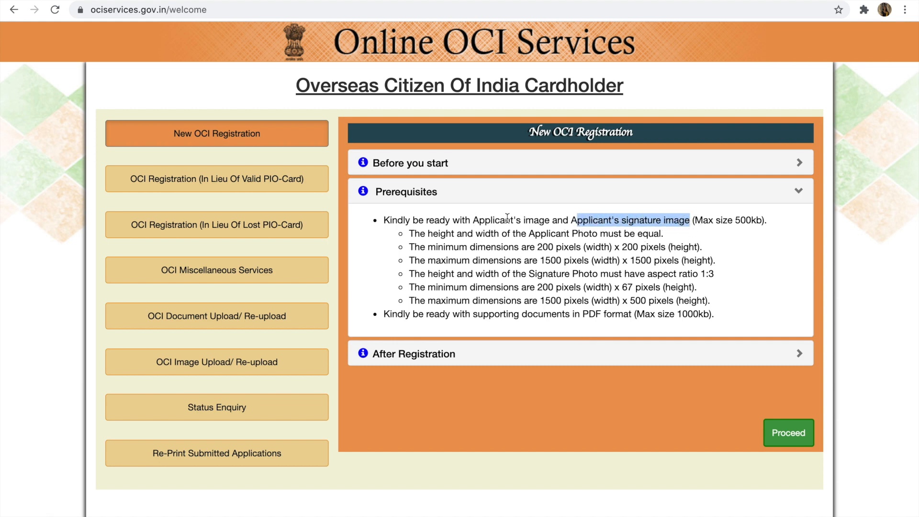
pyautogui.click(739, 230)
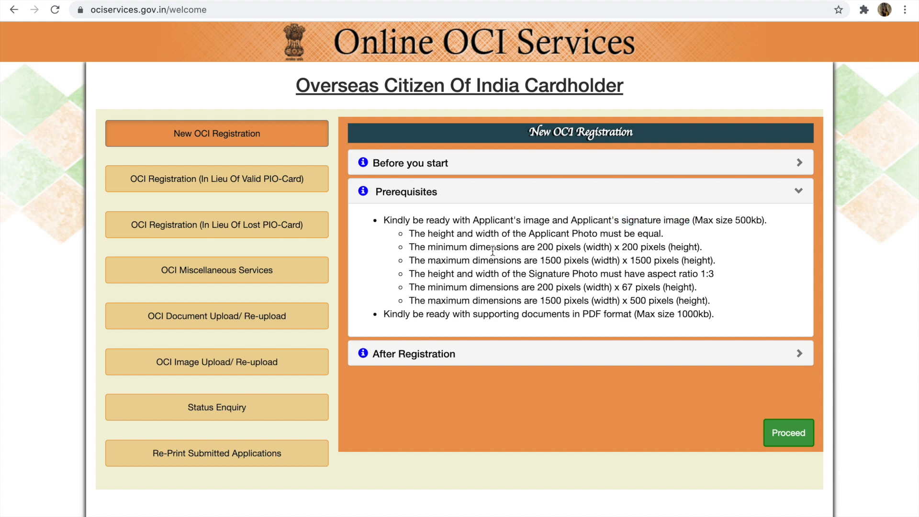
pyautogui.click(532, 247)
pyautogui.moveTo(532, 247); pyautogui.dragTo(718, 258)
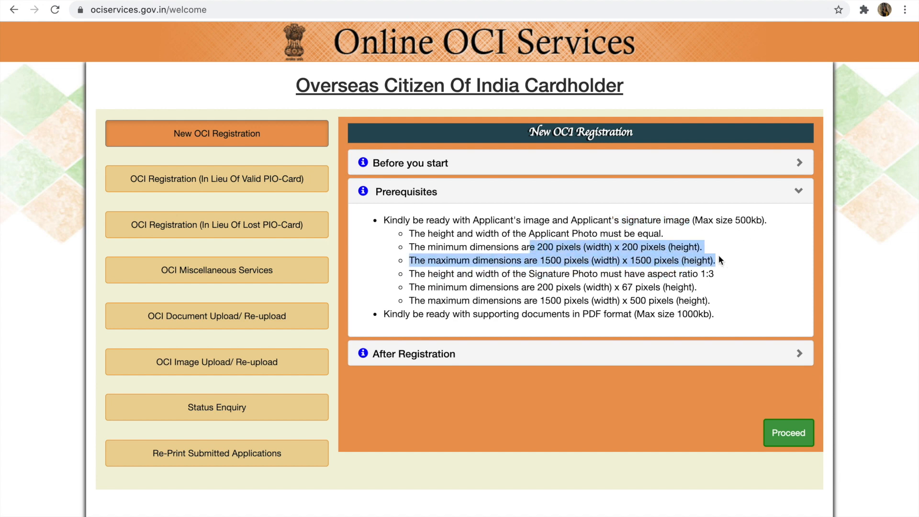
pyautogui.moveTo(474, 219); pyautogui.dragTo(556, 218)
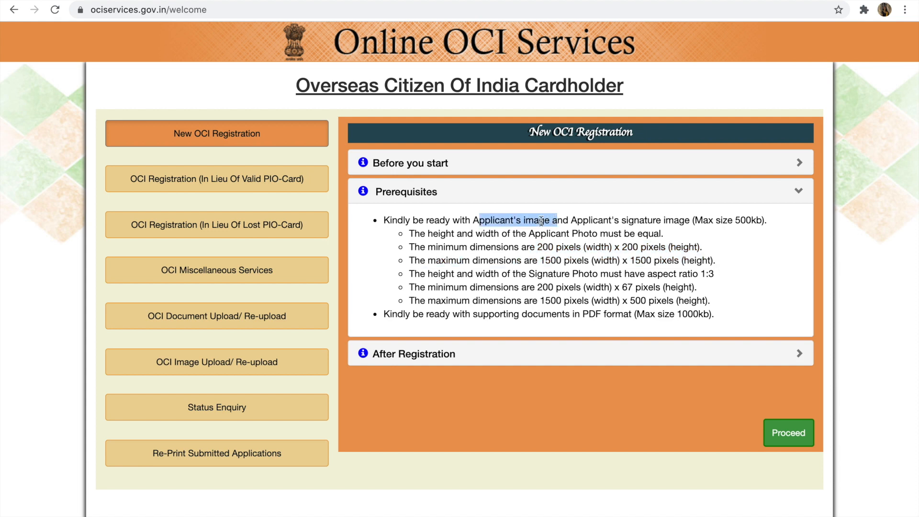
pyautogui.moveTo(572, 220); pyautogui.dragTo(689, 221)
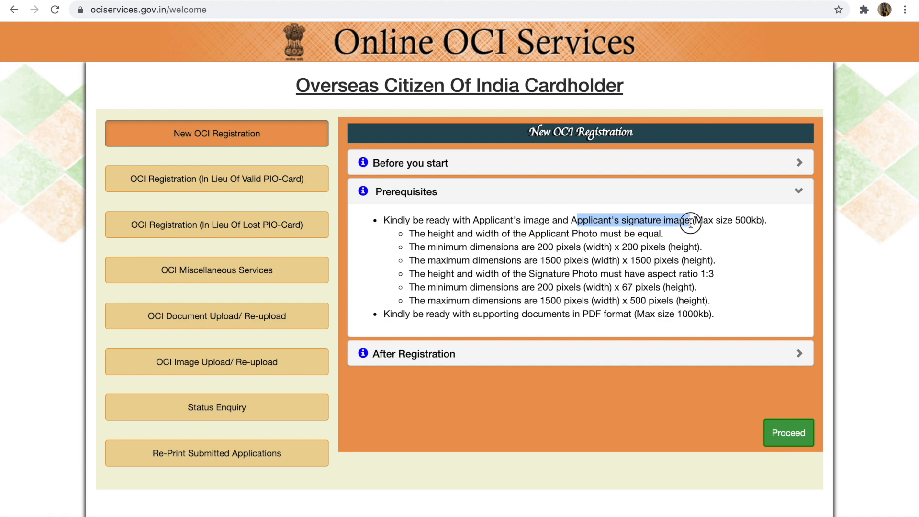
pyautogui.click(691, 422)
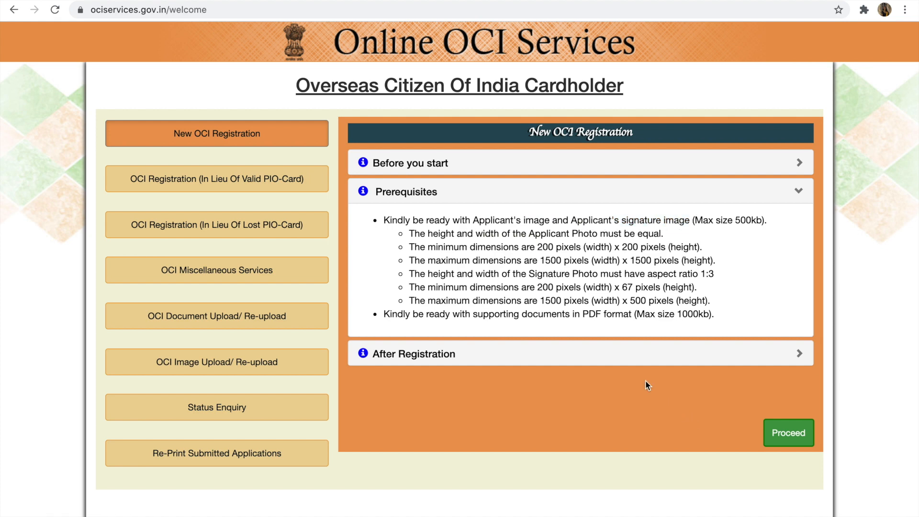
pyautogui.moveTo(583, 315); pyautogui.dragTo(717, 316)
pyautogui.click(690, 453)
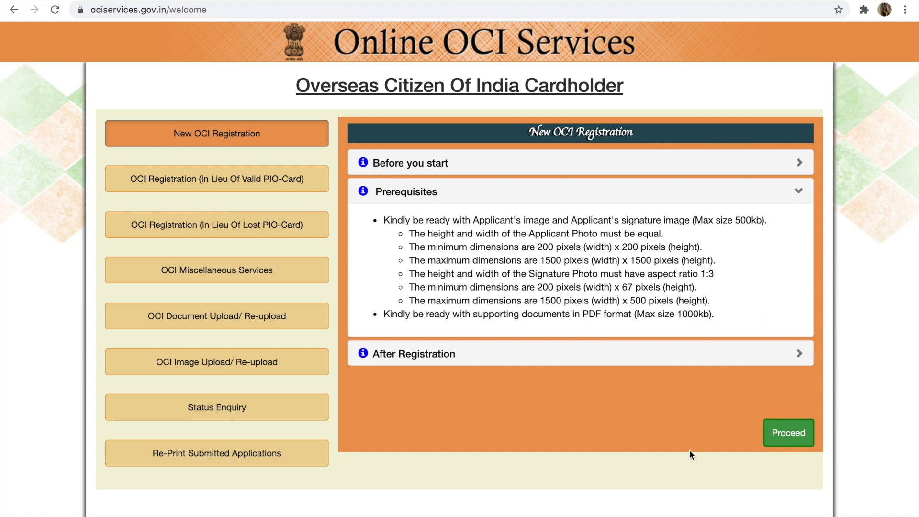
# Proceed with the new OCI registration, skim the application form instructions and accept them
pyautogui.click(781, 435)
pyautogui.scroll(-1, 349, 271)
pyautogui.scroll(-15, 348, 269)
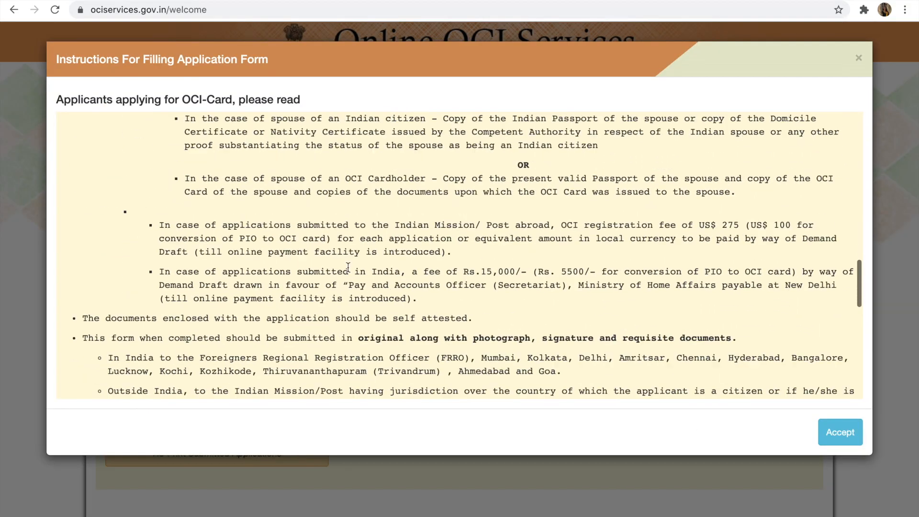
pyautogui.click(161, 430)
pyautogui.click(839, 442)
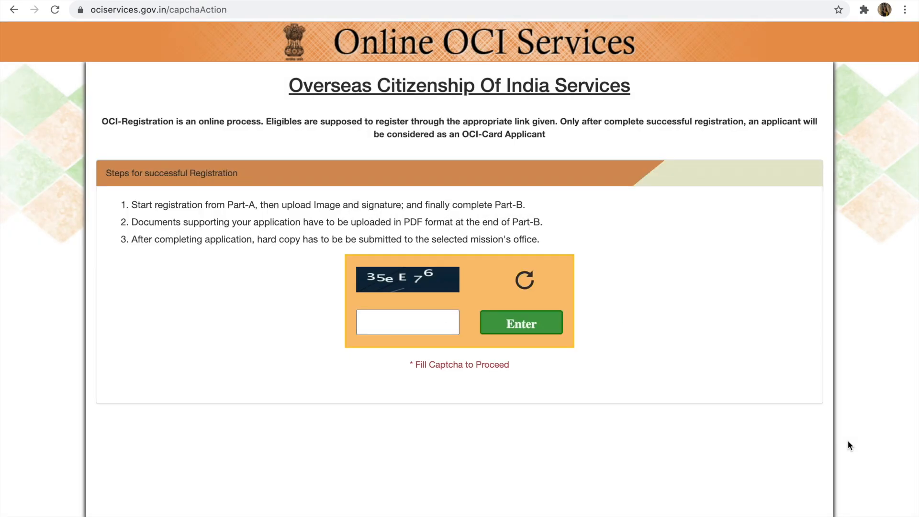
# Read the registration steps, enter the captcha code and continue to the OCI registration form
pyautogui.moveTo(227, 206); pyautogui.dragTo(263, 206)
pyautogui.moveTo(494, 205); pyautogui.dragTo(543, 209)
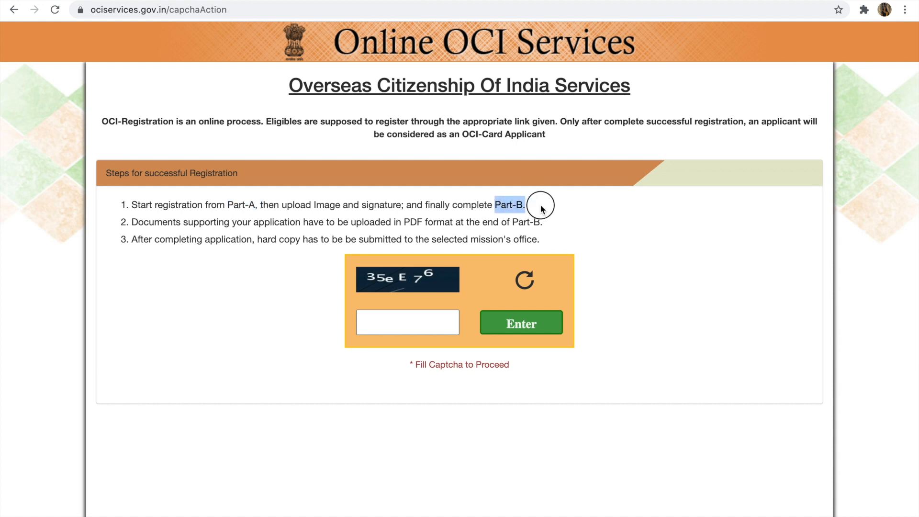
pyautogui.click(402, 321)
pyautogui.write('35')
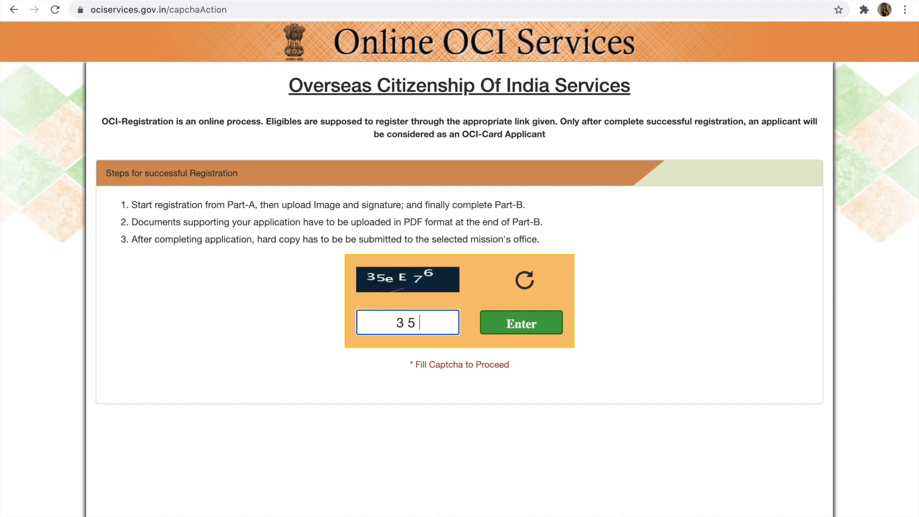
pyautogui.write('eE76')
pyautogui.click(522, 325)
pyautogui.click(372, 240)
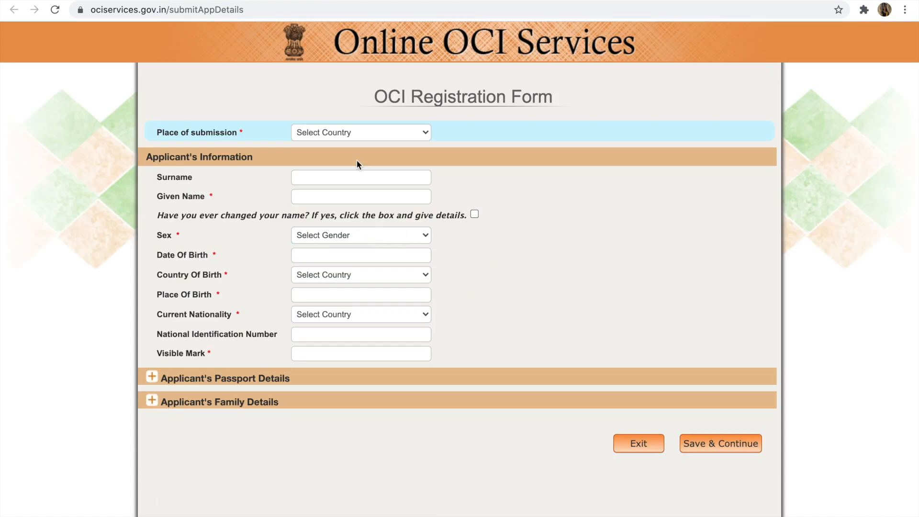
# Set the place of submission to INDIA and the mission to FRRO CHENNAI in the registration form
pyautogui.moveTo(373, 97); pyautogui.dragTo(575, 104)
pyautogui.click(335, 133)
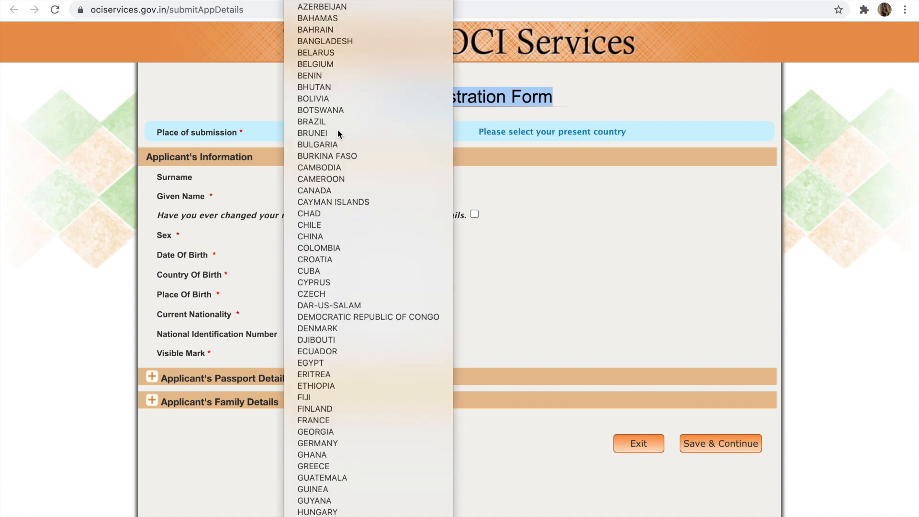
pyautogui.press('n')
pyautogui.press('Return')
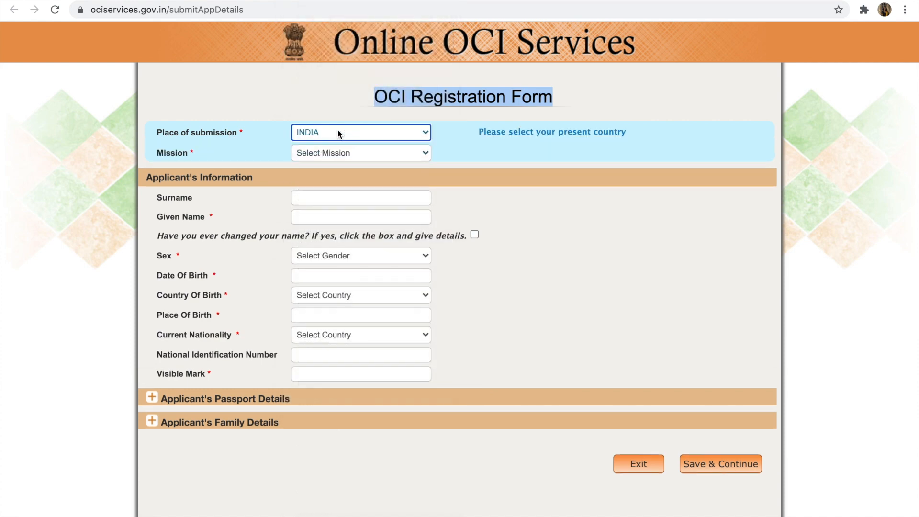
pyautogui.click(328, 154)
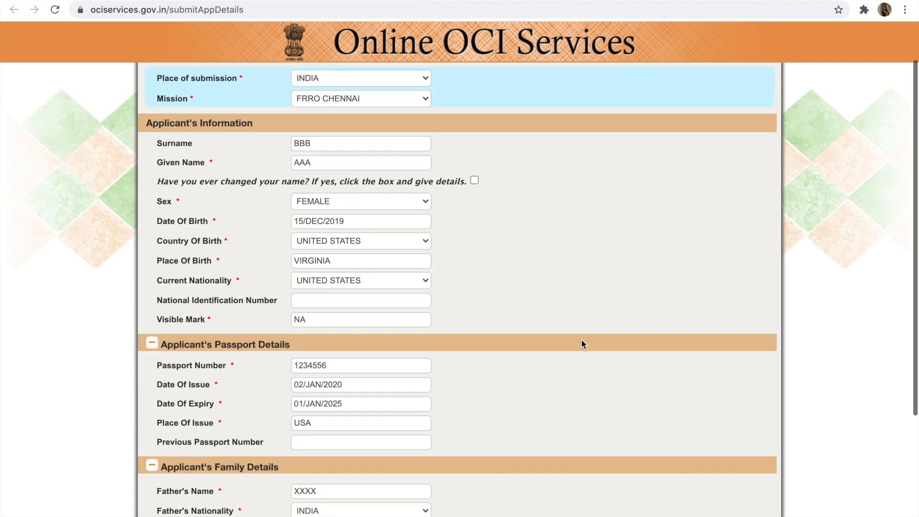
# Review and save the applicant, passport and family details, and continue past the address page to information verification
pyautogui.scroll(2, 582, 339)
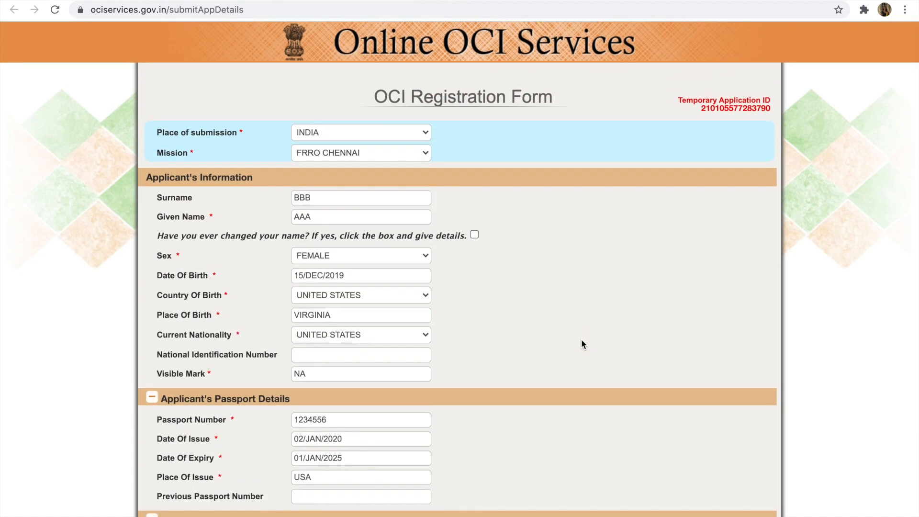
pyautogui.scroll(-3, 582, 340)
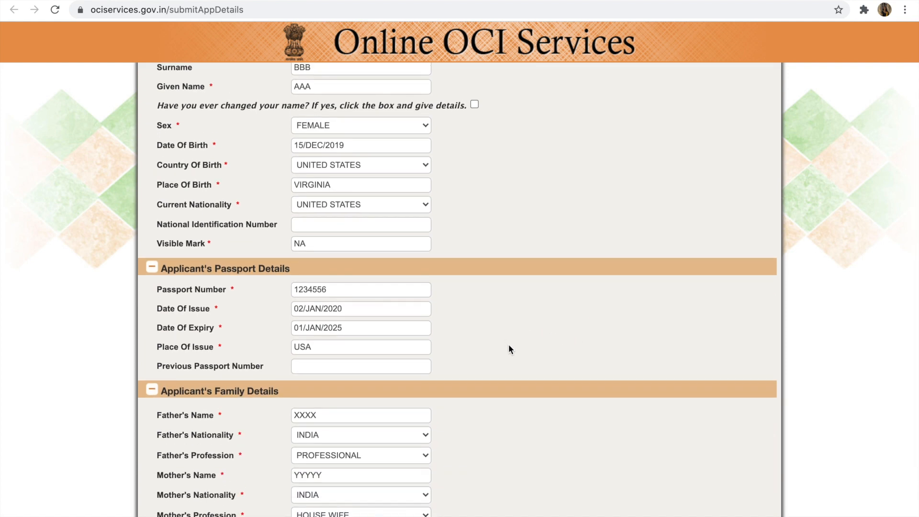
pyautogui.scroll(-3, 509, 343)
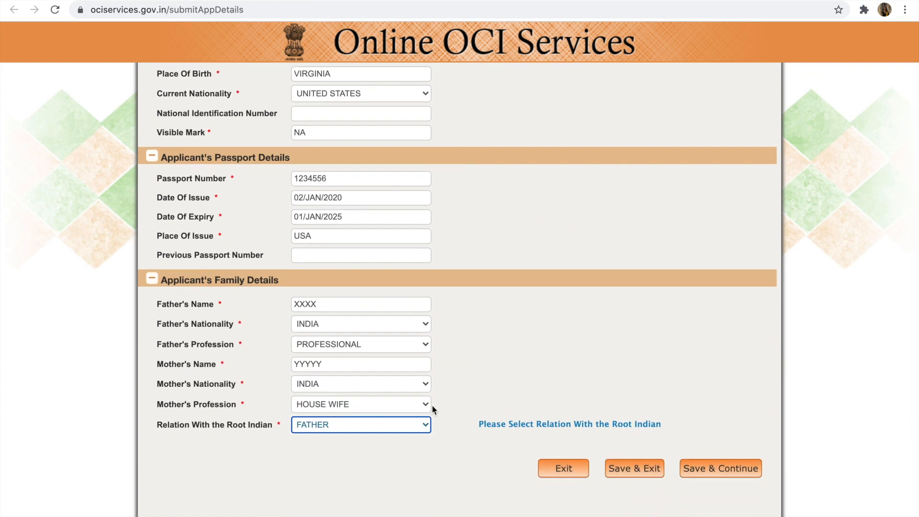
pyautogui.click(712, 470)
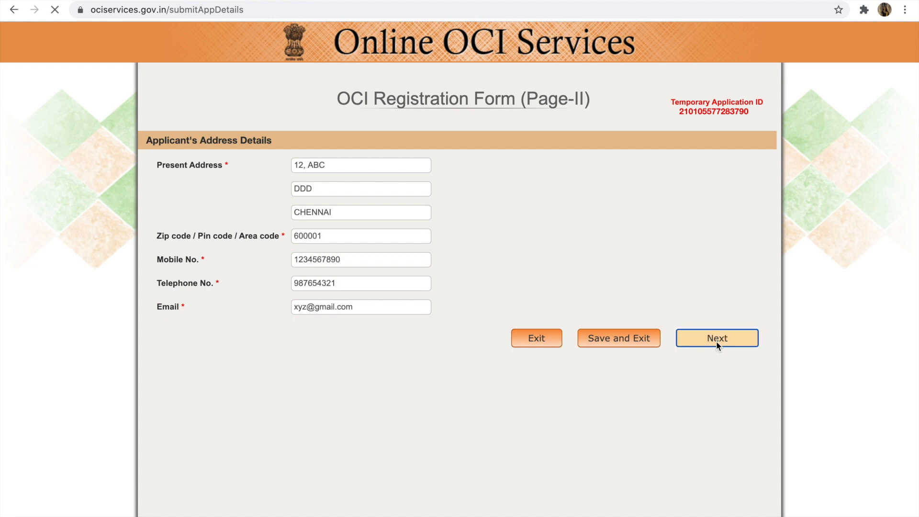
pyautogui.click(717, 341)
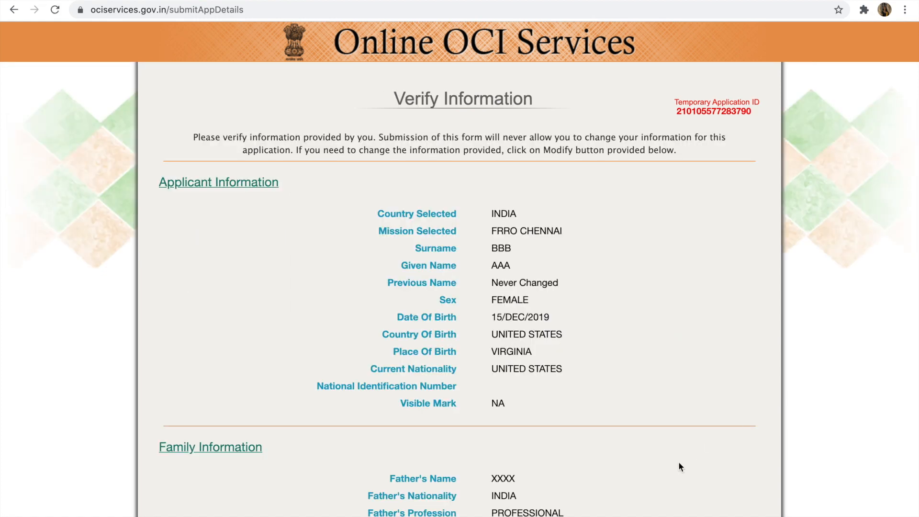
# Check the applicant, family, passport and address information in the verification summary and submit the form
pyautogui.scroll(-1, 679, 463)
pyautogui.scroll(1, 680, 463)
pyautogui.scroll(-2, 679, 461)
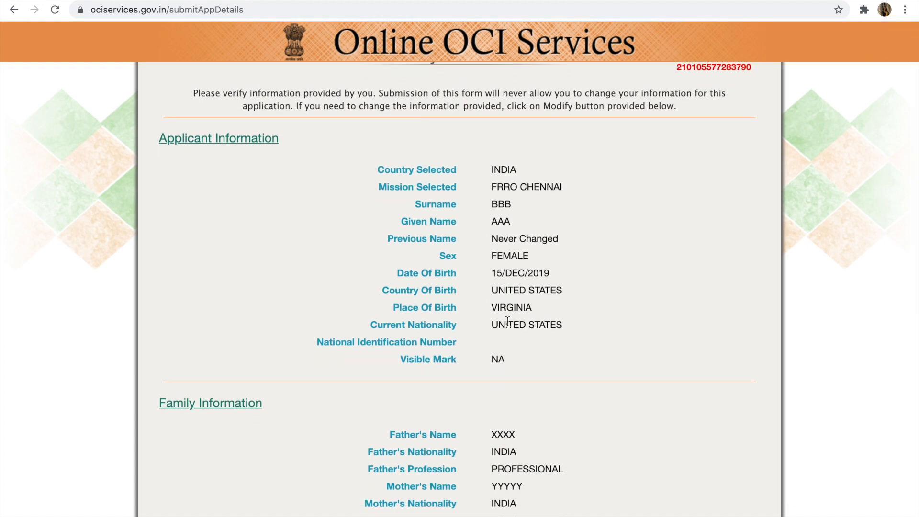
pyautogui.scroll(-10, 550, 433)
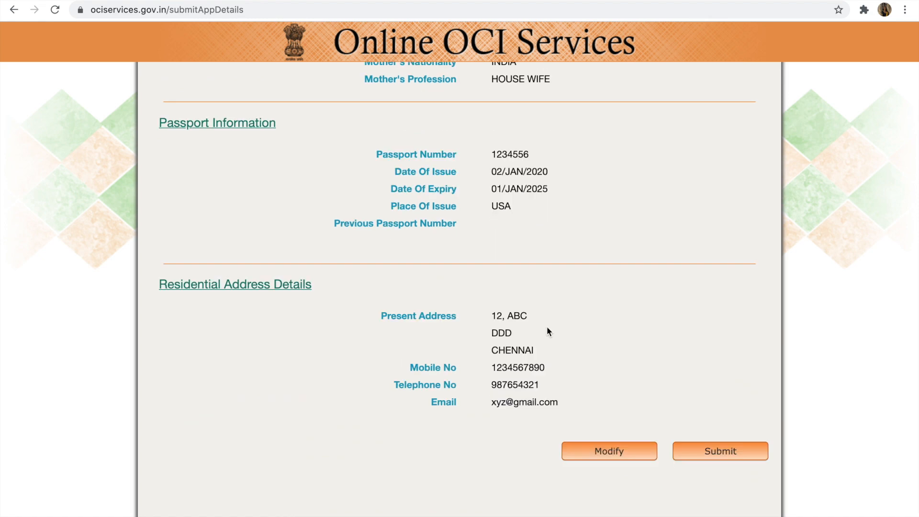
pyautogui.scroll(10, 548, 331)
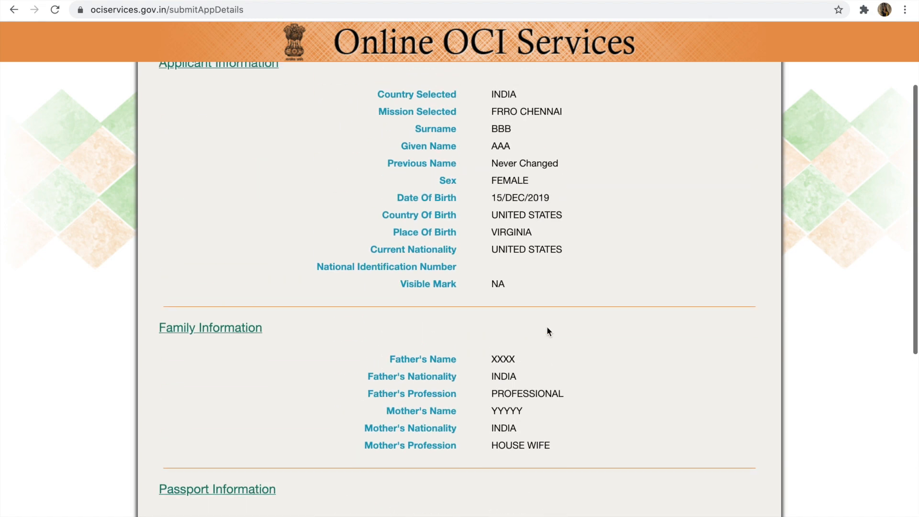
pyautogui.scroll(-10, 622, 392)
pyautogui.click(695, 449)
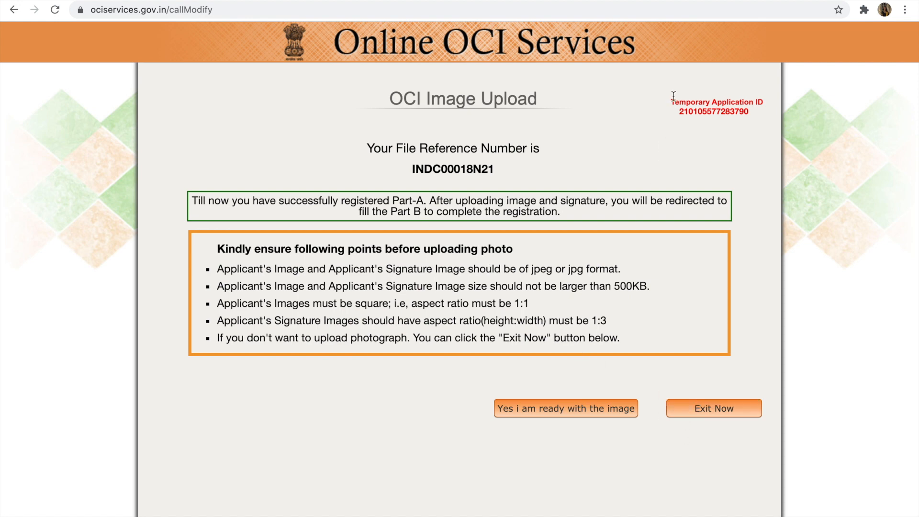
# Highlight the temporary application ID on the OCI image upload page
pyautogui.moveTo(665, 105); pyautogui.dragTo(764, 120)
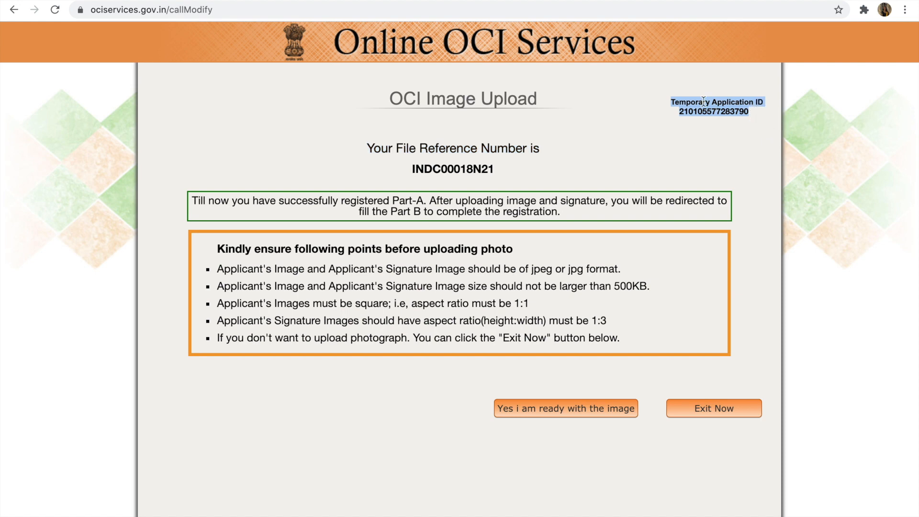
# Start the applicant's image and signature upload, confirm it as successfully uploaded, and proceed to Part B of the registration
pyautogui.moveTo(672, 100); pyautogui.dragTo(763, 120)
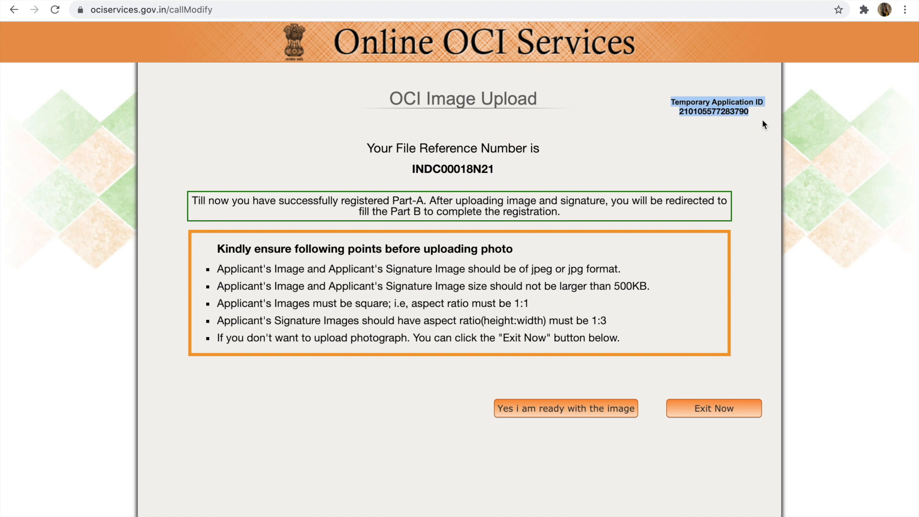
pyautogui.click(612, 410)
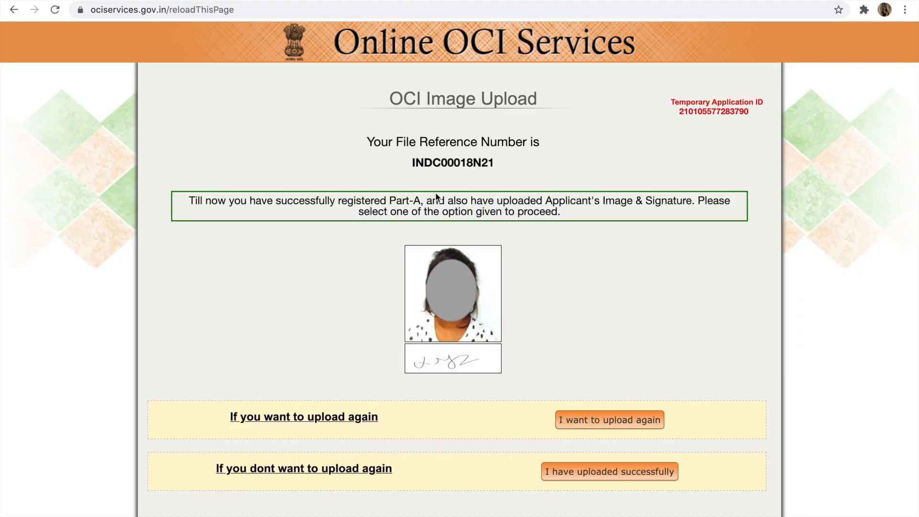
pyautogui.scroll(-1, 682, 314)
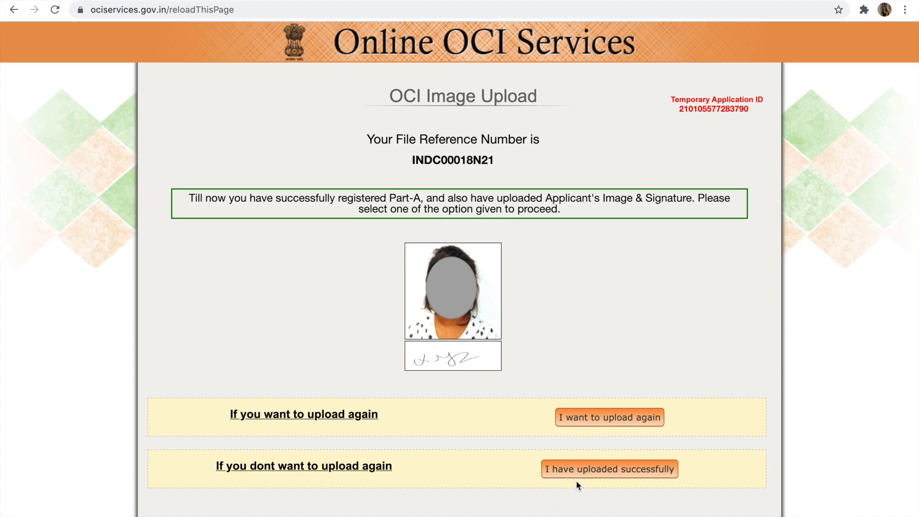
pyautogui.click(594, 471)
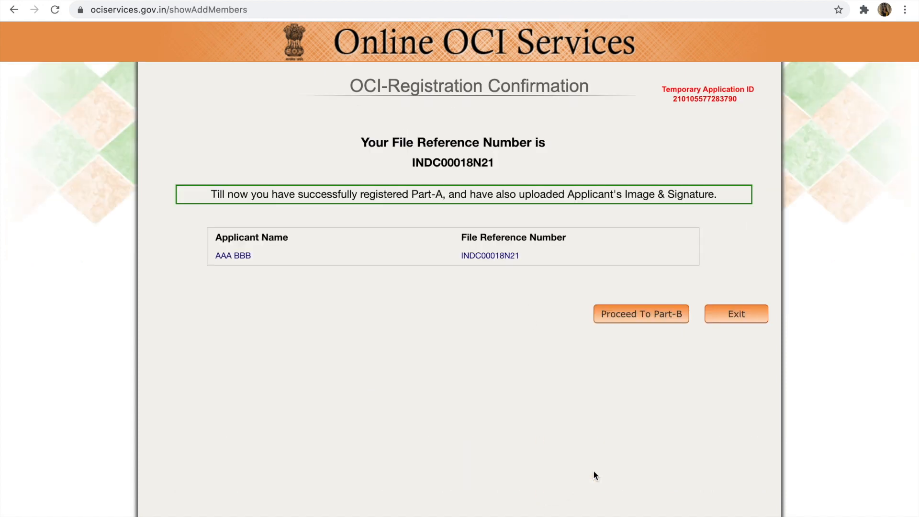
pyautogui.click(641, 315)
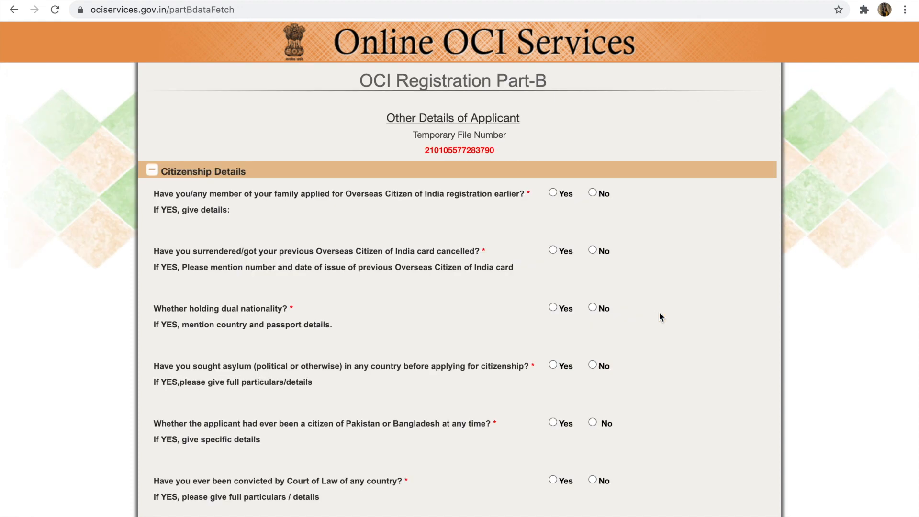
# Answer No to whether the applicant or any family member applied for Overseas Citizen of India registration earlier
pyautogui.scroll(-8, 660, 313)
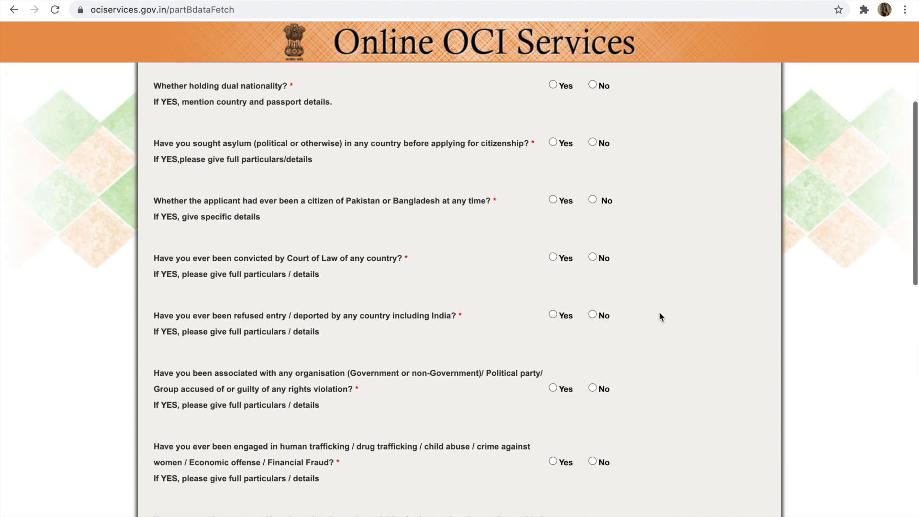
pyautogui.scroll(9, 659, 311)
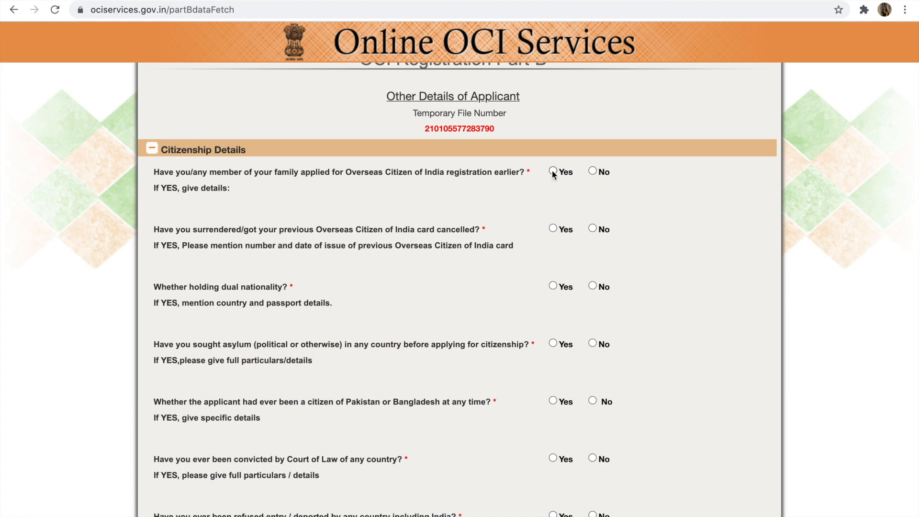
pyautogui.moveTo(145, 170); pyautogui.dragTo(283, 193)
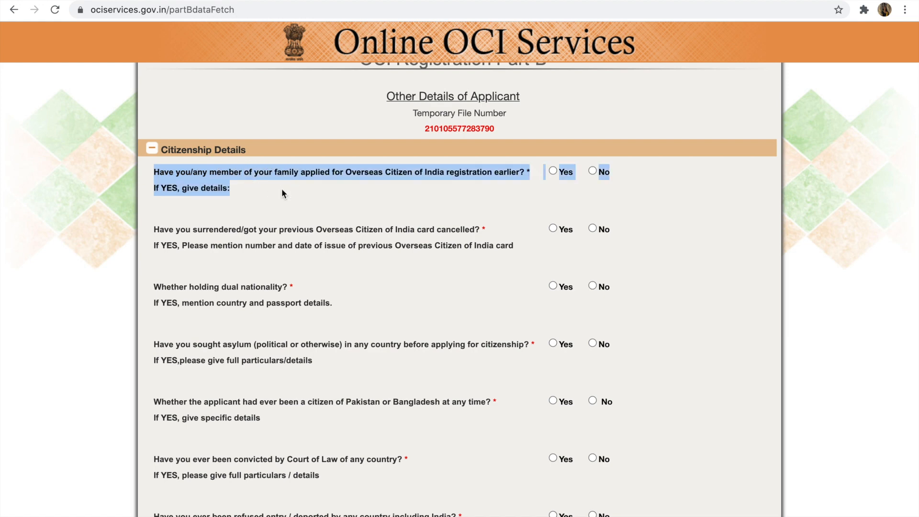
pyautogui.click(394, 182)
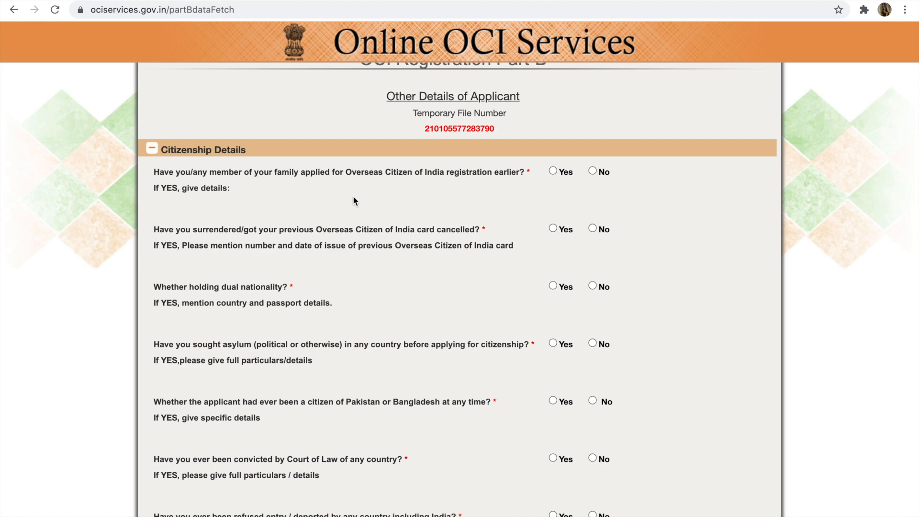
pyautogui.click(553, 171)
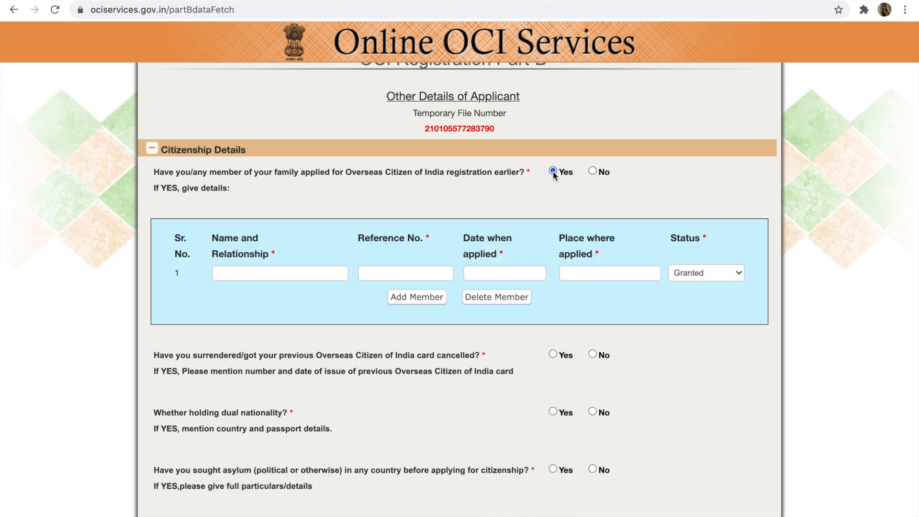
pyautogui.click(592, 171)
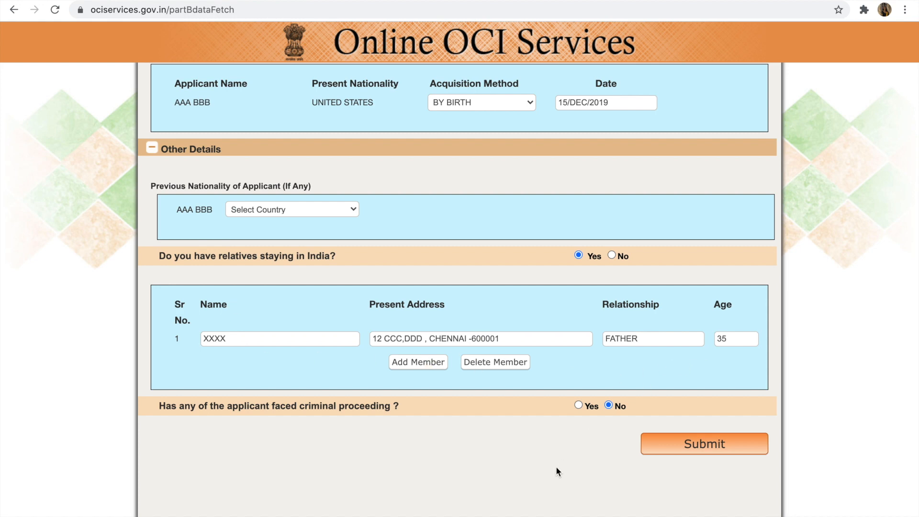
# Review the completed Part B answers, submit them, and continue to the supporting documents upload
pyautogui.scroll(20, 559, 424)
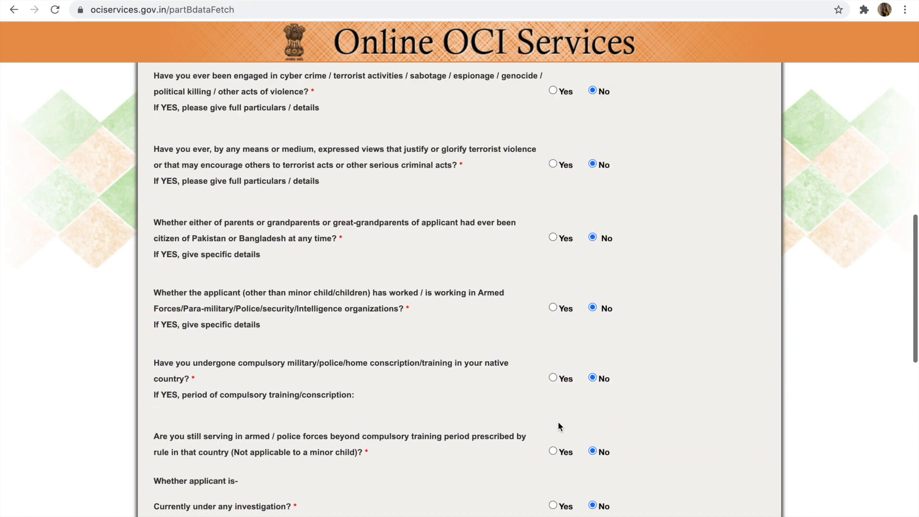
pyautogui.scroll(5, 559, 421)
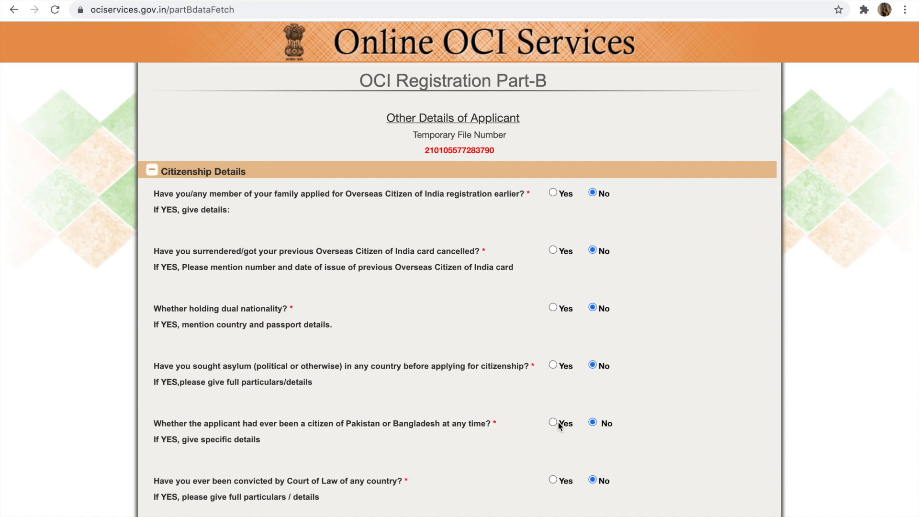
pyautogui.scroll(-9, 560, 425)
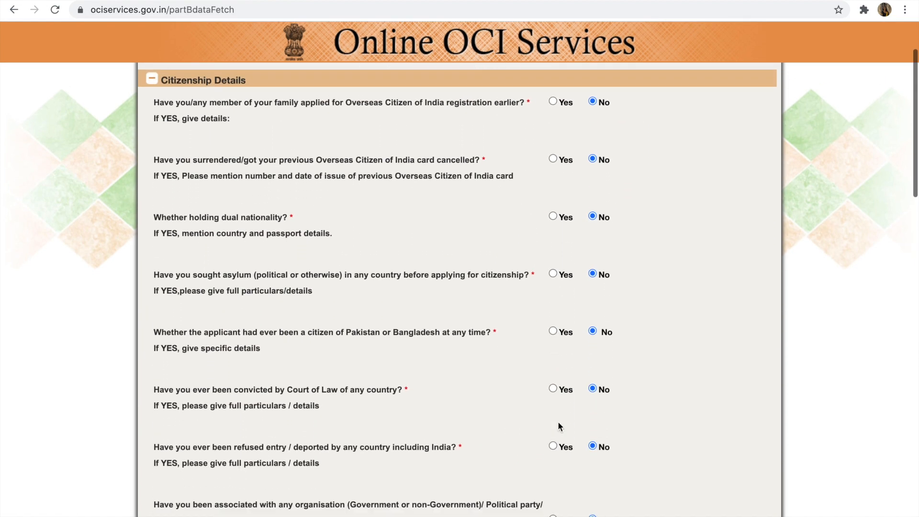
pyautogui.scroll(-20, 559, 425)
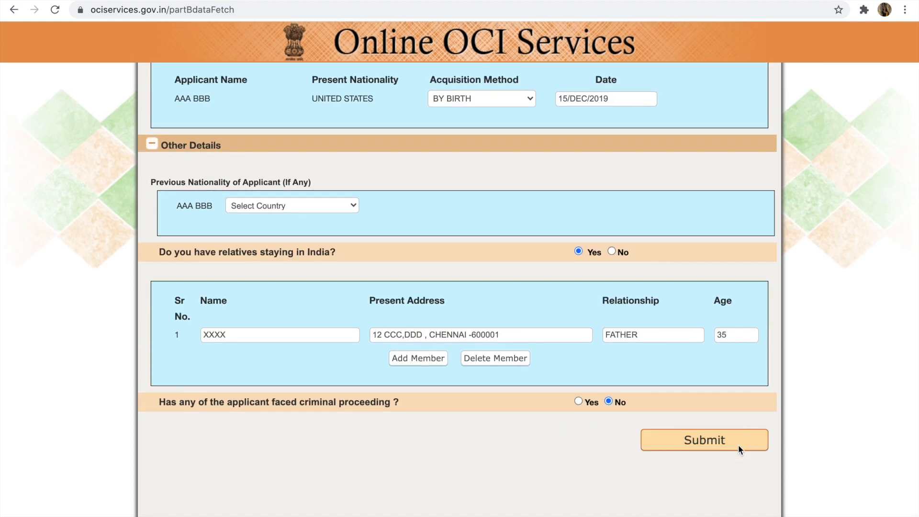
pyautogui.click(737, 445)
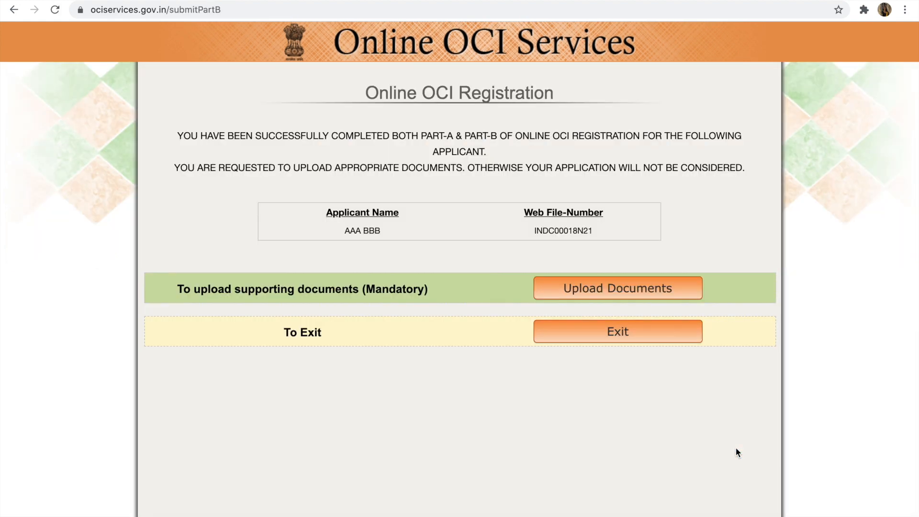
pyautogui.moveTo(419, 136); pyautogui.dragTo(502, 134)
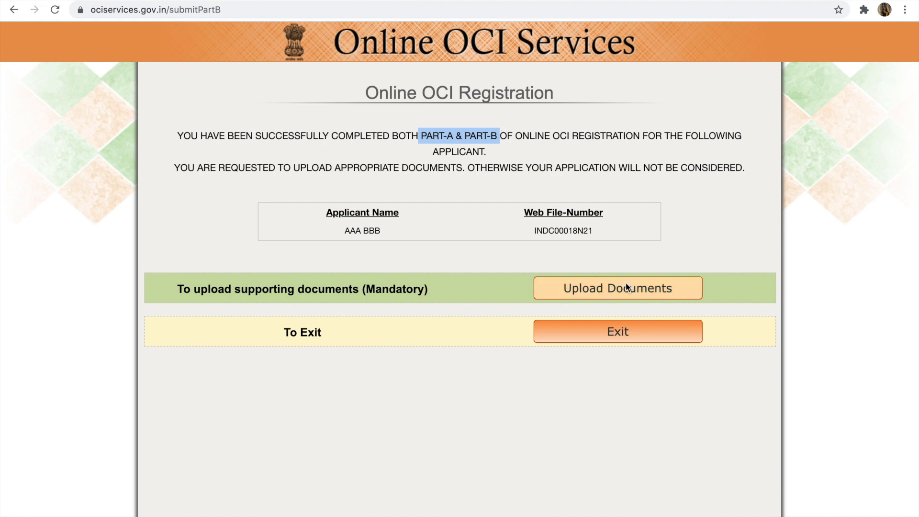
pyautogui.click(591, 290)
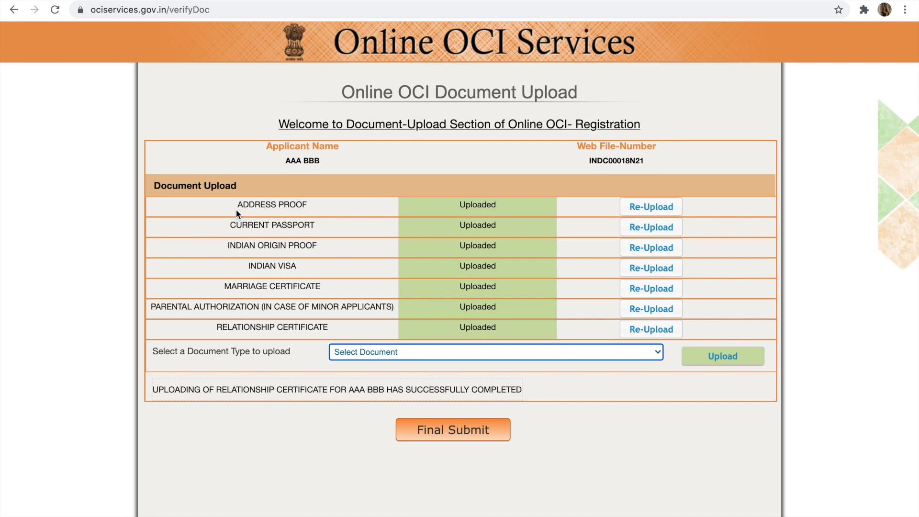
# Go through the supporting documents in the upload table one by one, from address proof to relationship certificate
pyautogui.moveTo(238, 207); pyautogui.dragTo(330, 213)
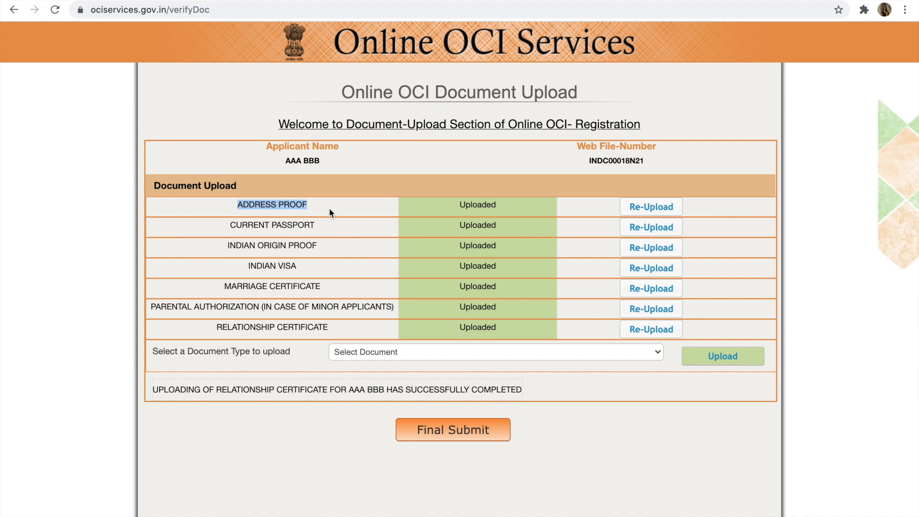
pyautogui.tripleClick(336, 223)
pyautogui.doubleClick(218, 225)
pyautogui.moveTo(219, 227); pyautogui.dragTo(359, 228)
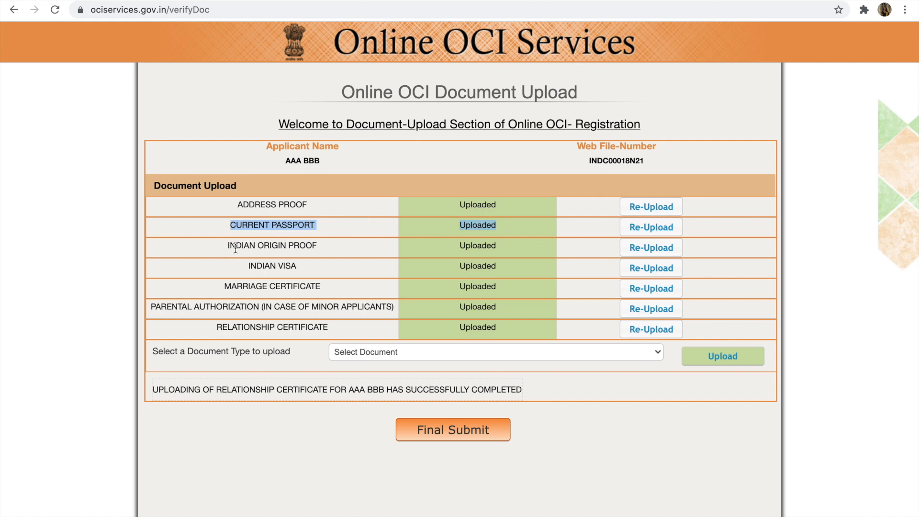
pyautogui.moveTo(228, 246); pyautogui.dragTo(346, 246)
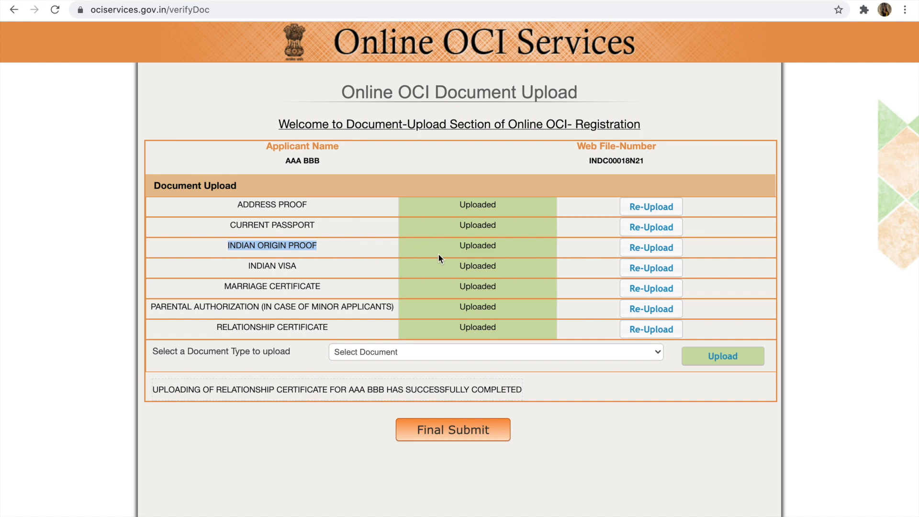
pyautogui.tripleClick(243, 277)
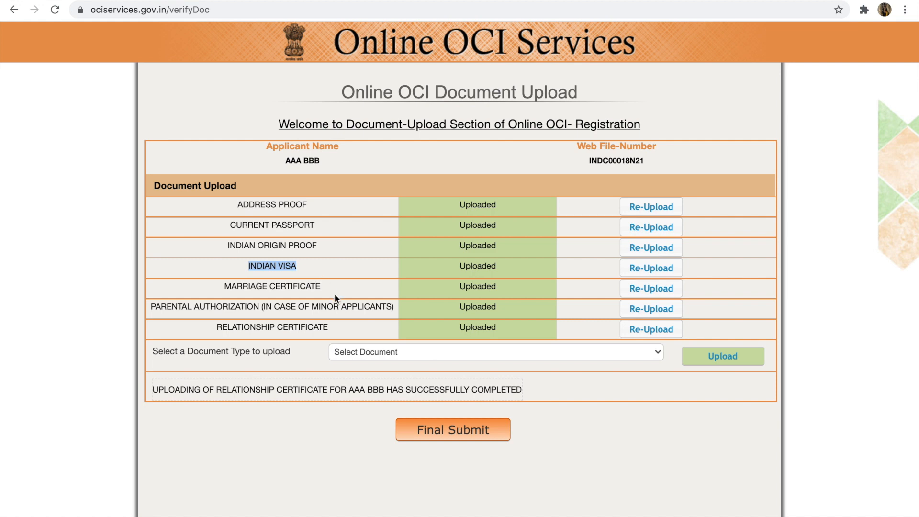
pyautogui.click(217, 289)
pyautogui.moveTo(216, 291); pyautogui.dragTo(339, 293)
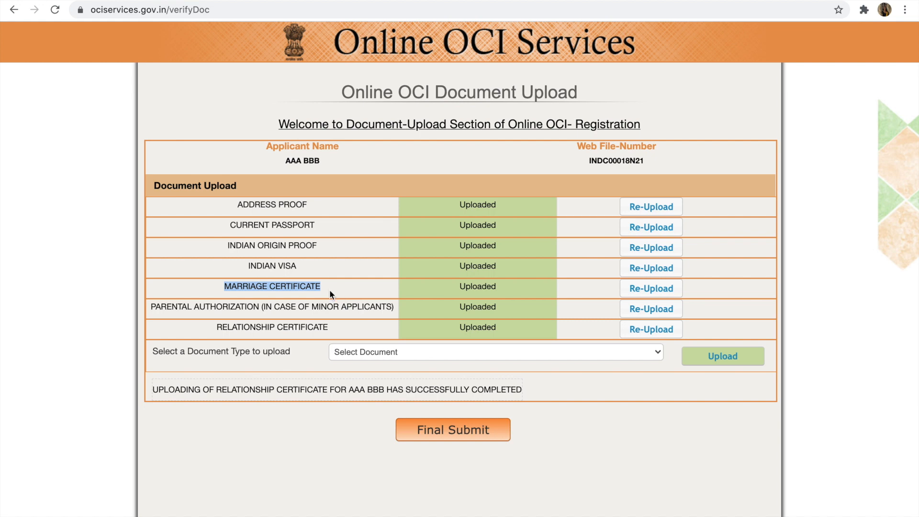
pyautogui.moveTo(151, 309); pyautogui.dragTo(402, 314)
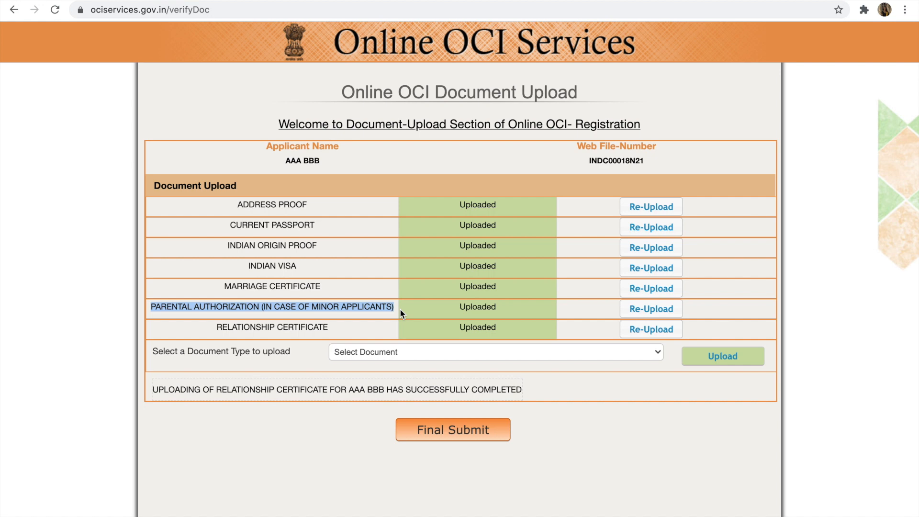
pyautogui.moveTo(202, 331); pyautogui.dragTo(356, 334)
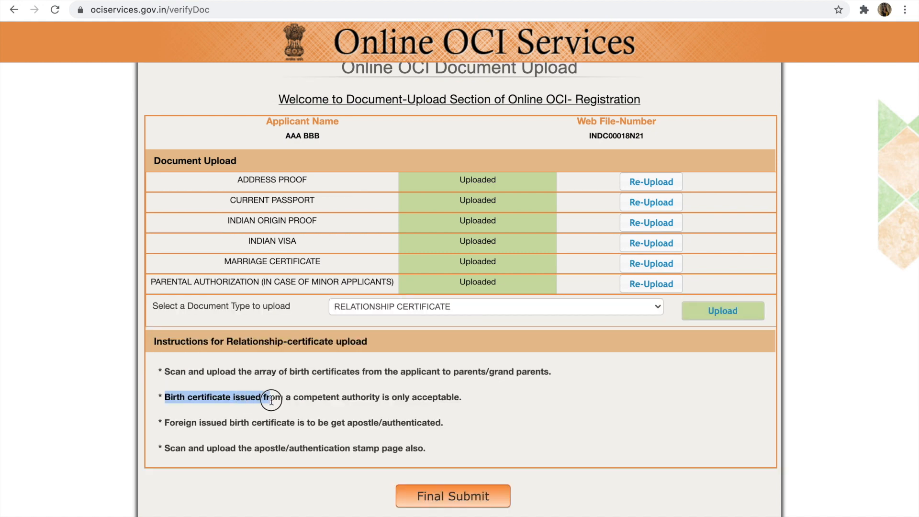
# Read the relationship certificate instructions on issuing authority, authentication of foreign birth certificates and the stamp page
pyautogui.moveTo(263, 397); pyautogui.dragTo(476, 408)
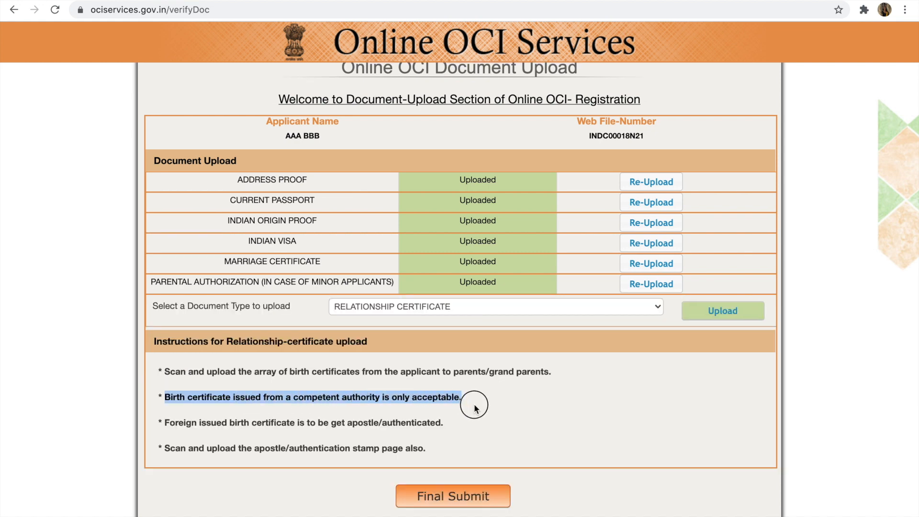
pyautogui.click(353, 424)
pyautogui.moveTo(353, 423); pyautogui.dragTo(442, 426)
pyautogui.moveTo(163, 423); pyautogui.dragTo(523, 423)
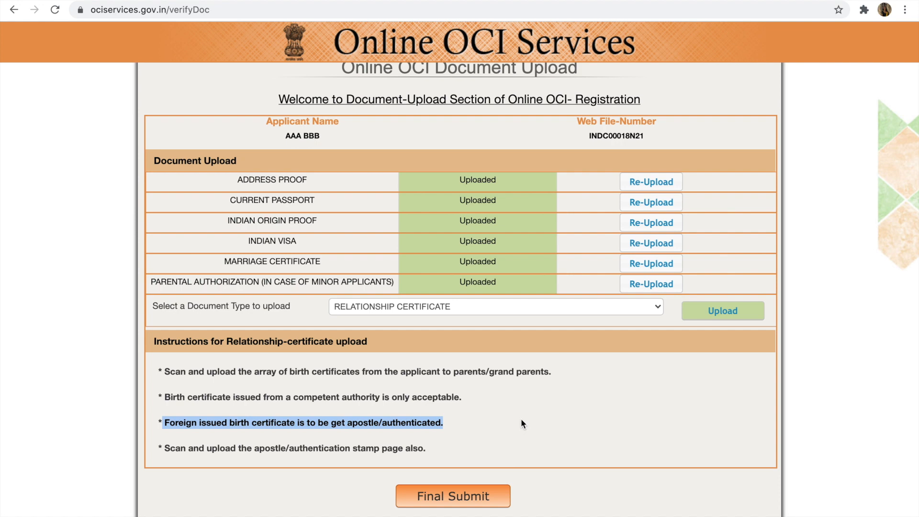
pyautogui.moveTo(428, 449); pyautogui.dragTo(166, 449)
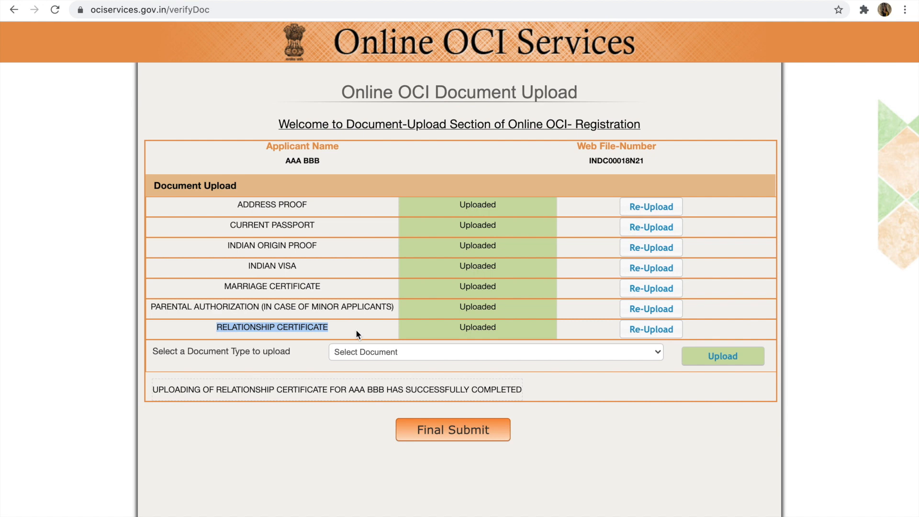
pyautogui.click(305, 499)
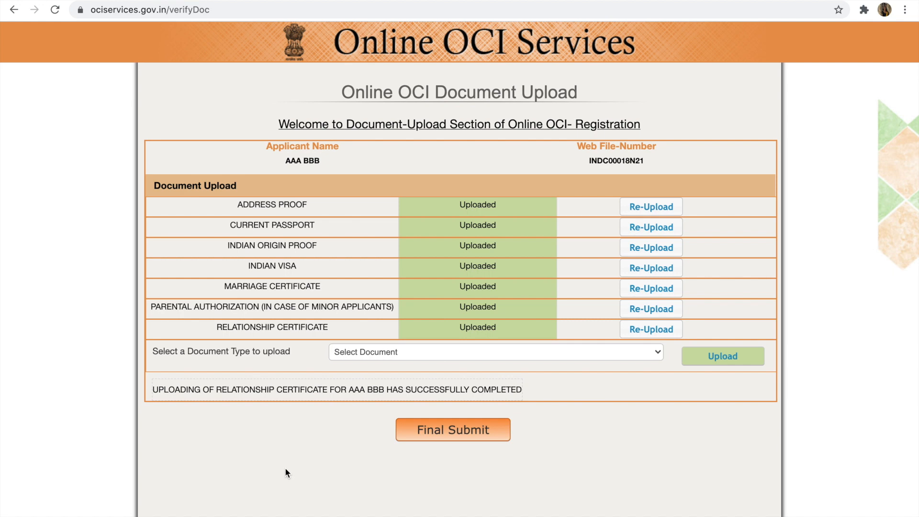
# Look through the remaining document types available for upload without choosing one
pyautogui.click(384, 355)
pyautogui.click(577, 355)
pyautogui.click(577, 355)
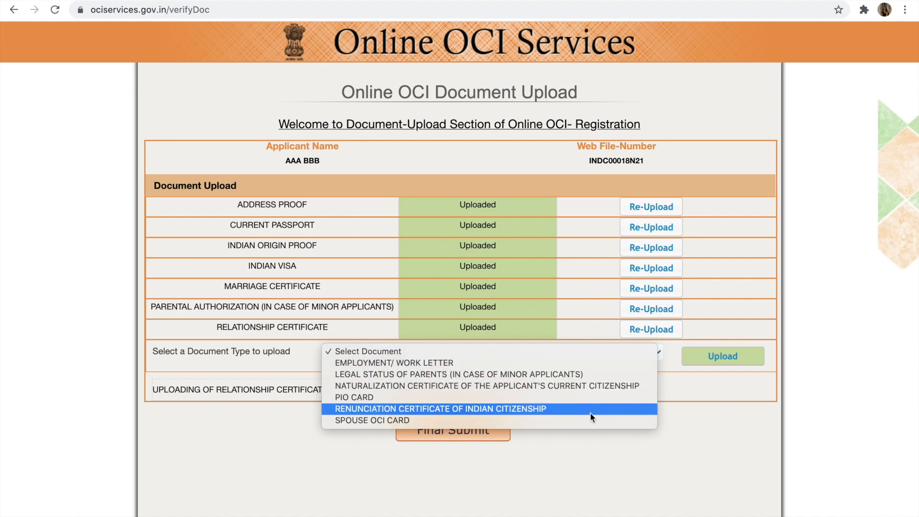
pyautogui.click(610, 467)
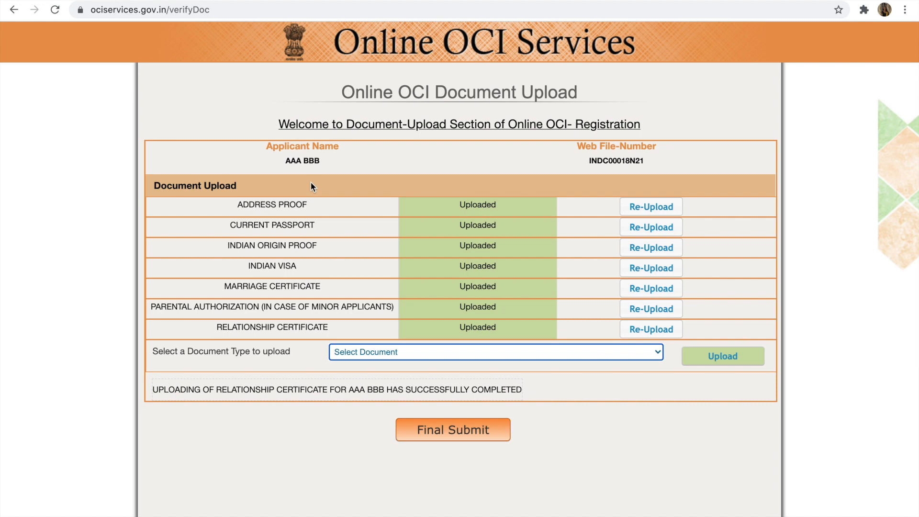
# Make the final submission of the uploaded documents and generate the filled registration form
pyautogui.click(467, 433)
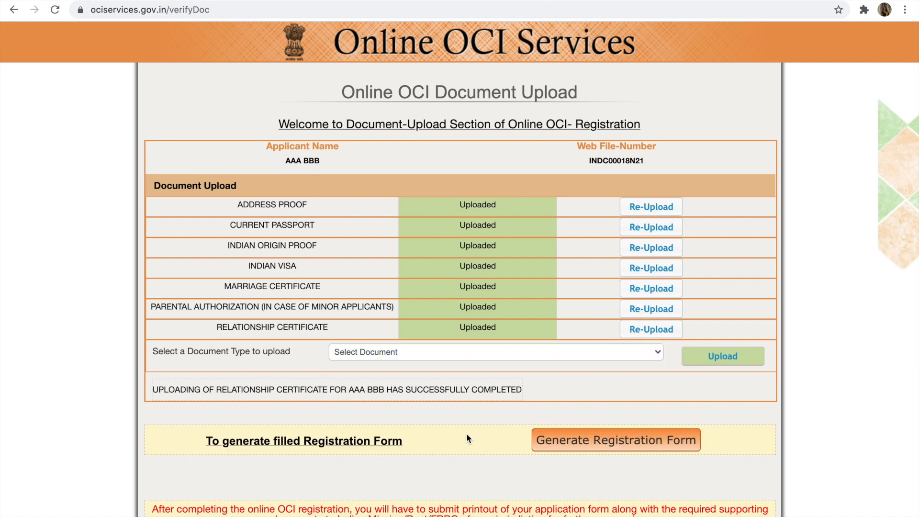
pyautogui.click(655, 440)
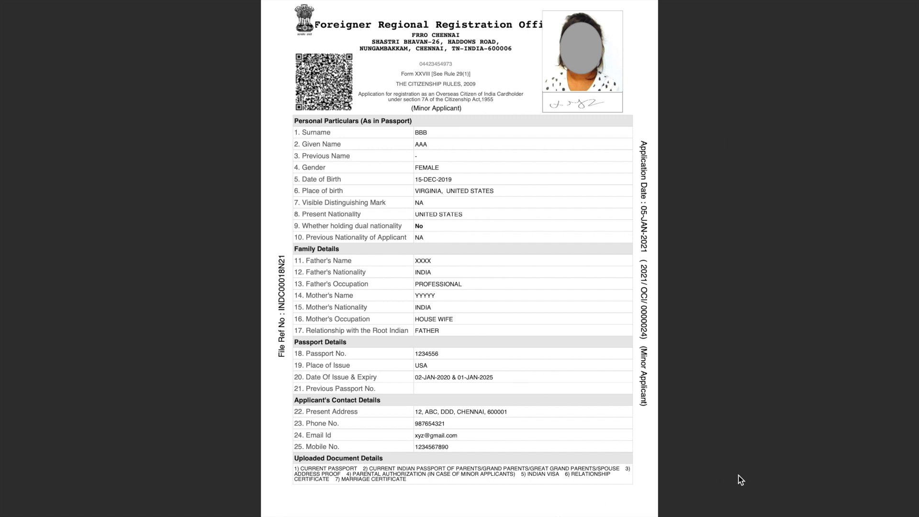
# Examine the generated registration form, including the applicant's particulars and the uploaded document details on the first page
pyautogui.scroll(-20, 741, 480)
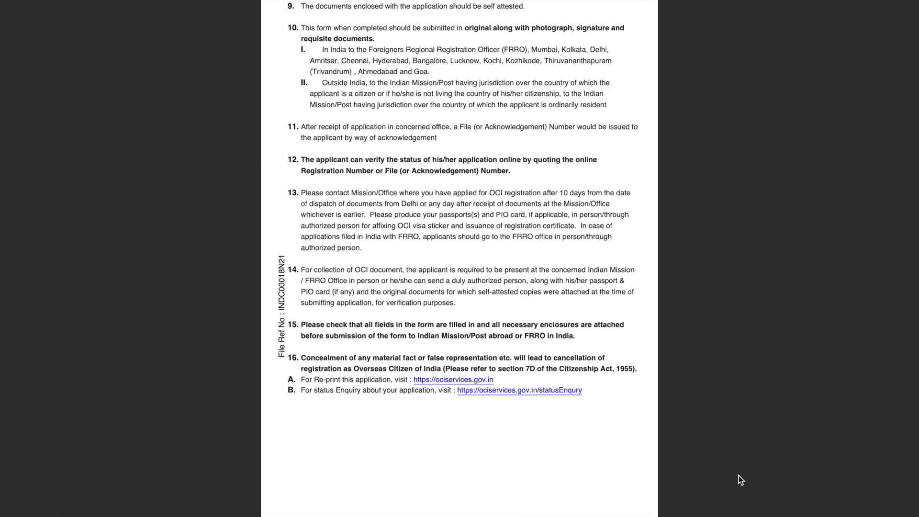
pyautogui.scroll(20, 741, 480)
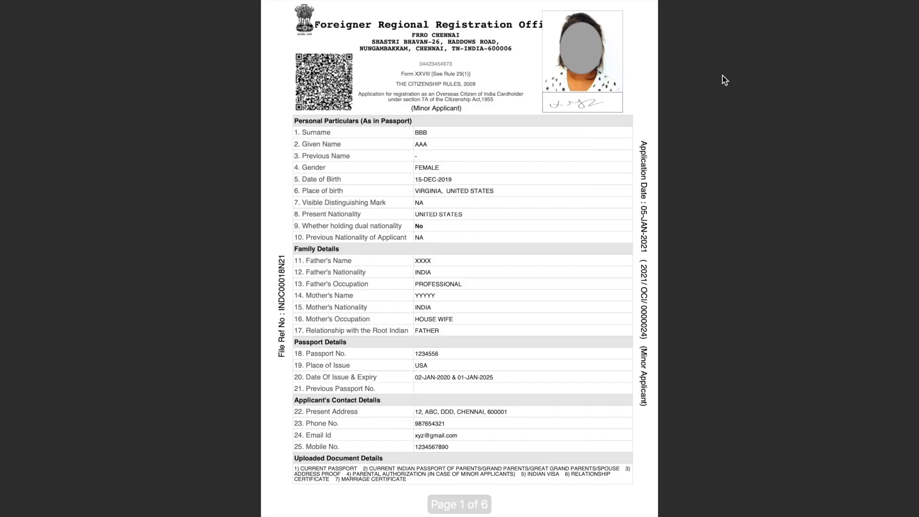
pyautogui.moveTo(386, 118); pyautogui.dragTo(334, 504)
pyautogui.moveTo(294, 467); pyautogui.dragTo(499, 484)
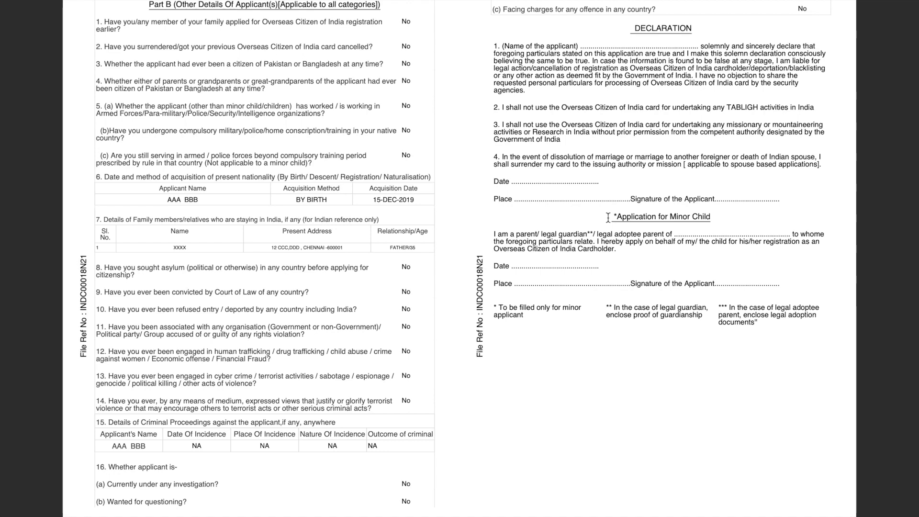
# Examine the declaration and the Application for Minor Child section, including the date, place and signature fields
pyautogui.moveTo(608, 218); pyautogui.dragTo(771, 368)
pyautogui.click(772, 367)
pyautogui.moveTo(630, 30); pyautogui.dragTo(788, 183)
pyautogui.click(671, 369)
pyautogui.moveTo(606, 219); pyautogui.dragTo(782, 232)
pyautogui.click(523, 261)
pyautogui.moveTo(524, 285); pyautogui.dragTo(611, 285)
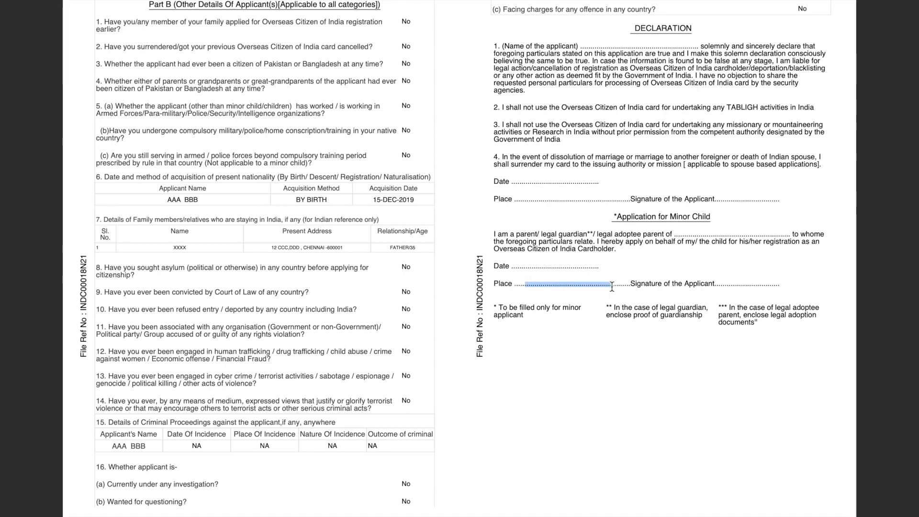